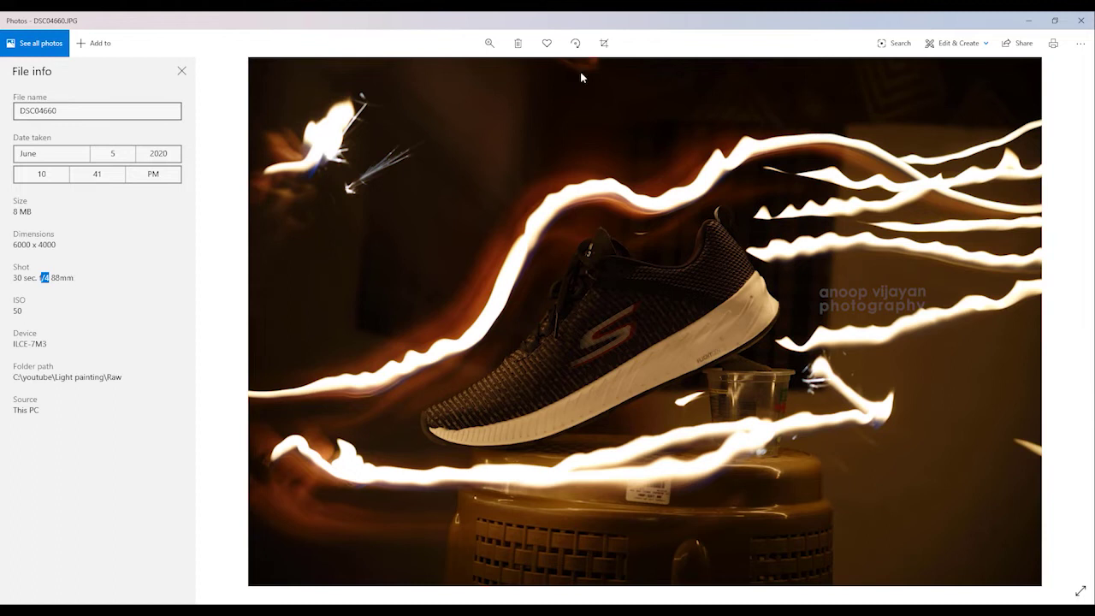
Switch to Photoshop and look through the open photos DSC04655, DSC04649 and DSC04668
right_click(563, 241)
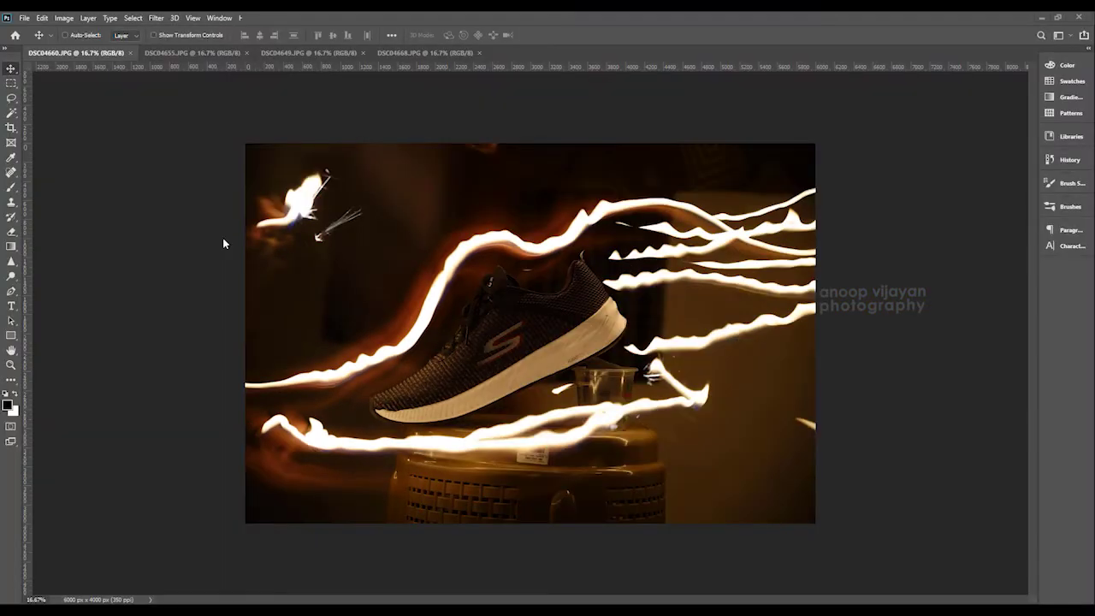
click(197, 59)
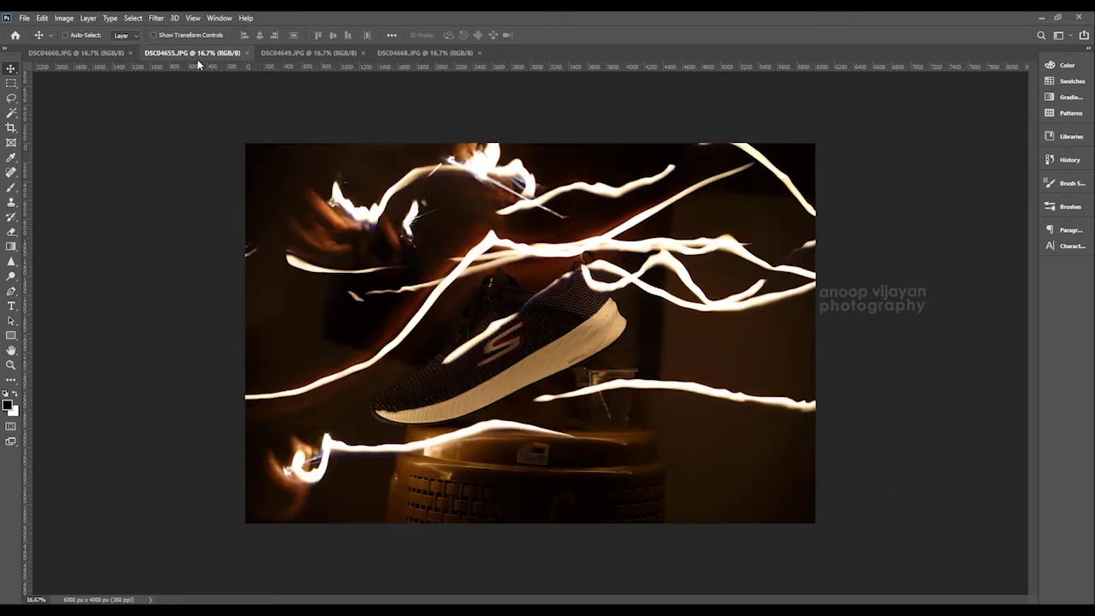
click(308, 57)
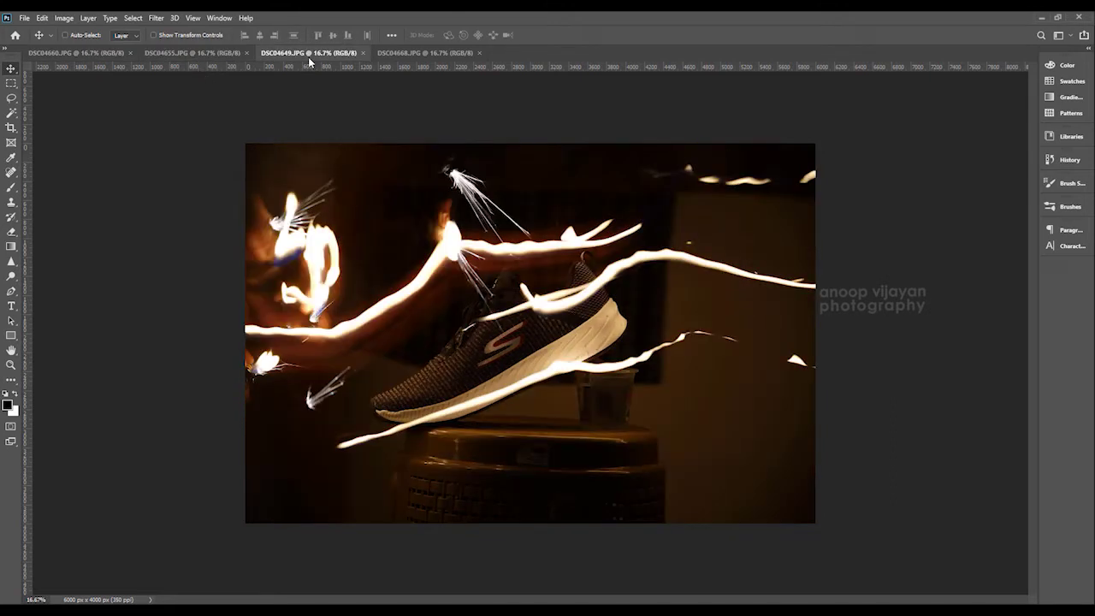
click(395, 54)
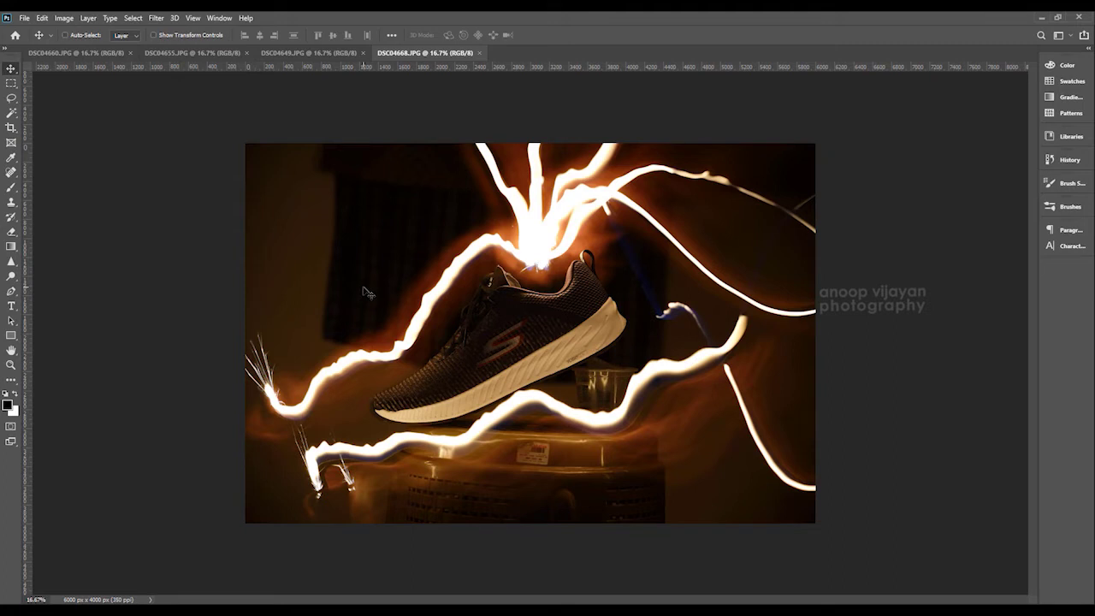
Copy the entire DSC04655 photo and paste it as a new layer into DSC04660
click(166, 53)
key(ctrl+a)
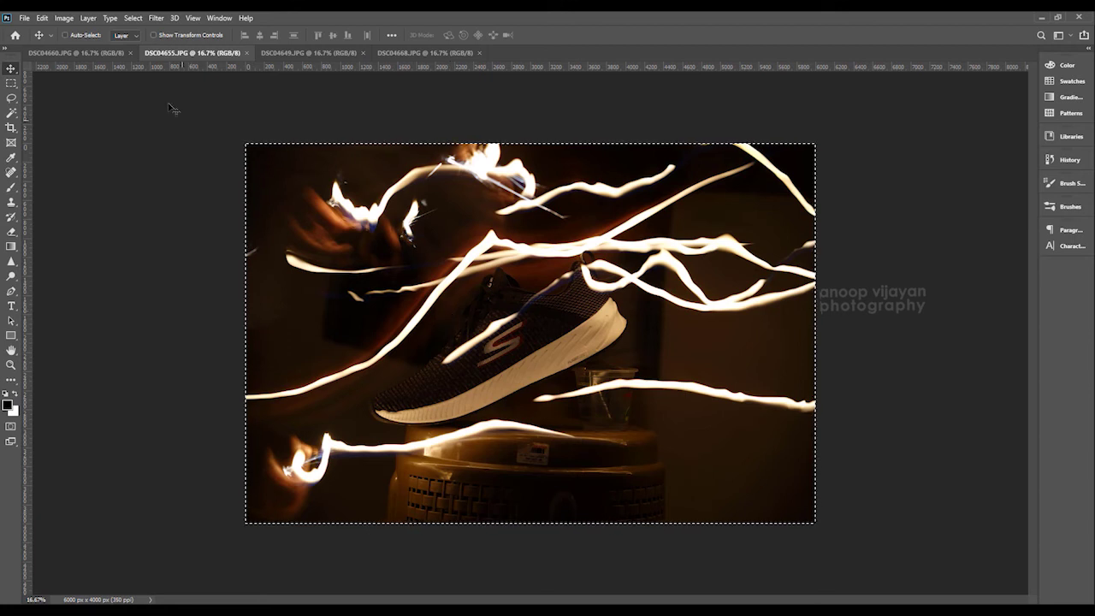
click(112, 56)
key(ctrl+v)
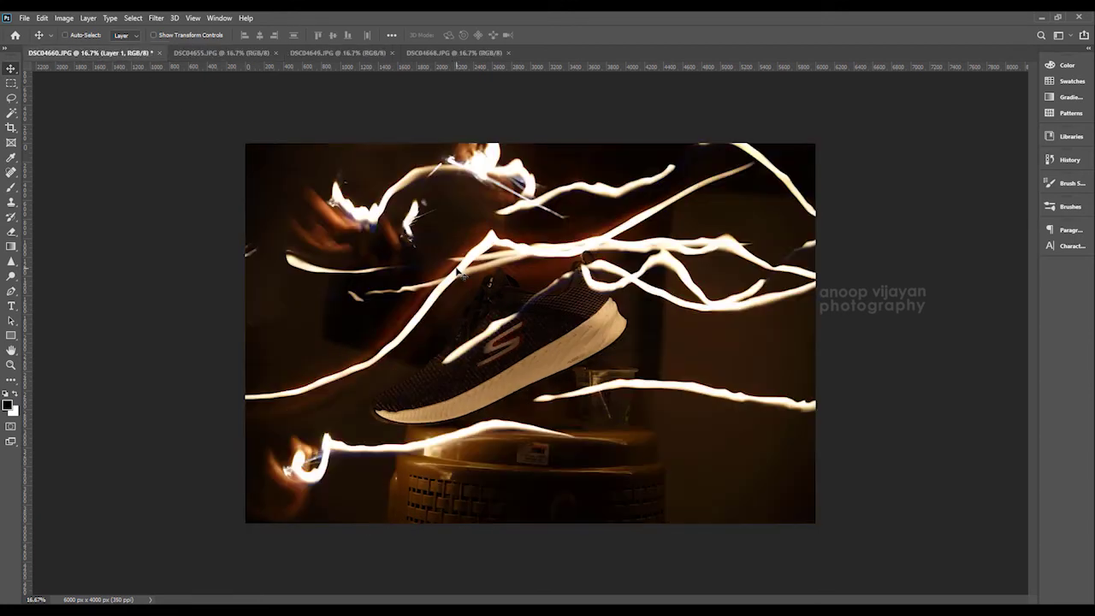
Copy the full DSC04649 and DSC04668 photos and paste each as a new layer into DSC04660
click(338, 54)
key(ctrl+a)
click(112, 55)
key(ctrl+v)
click(453, 53)
key(ctrl+a)
click(112, 55)
key(ctrl+v)
Close the three source photos, keeping only DSC04660 open
click(219, 52)
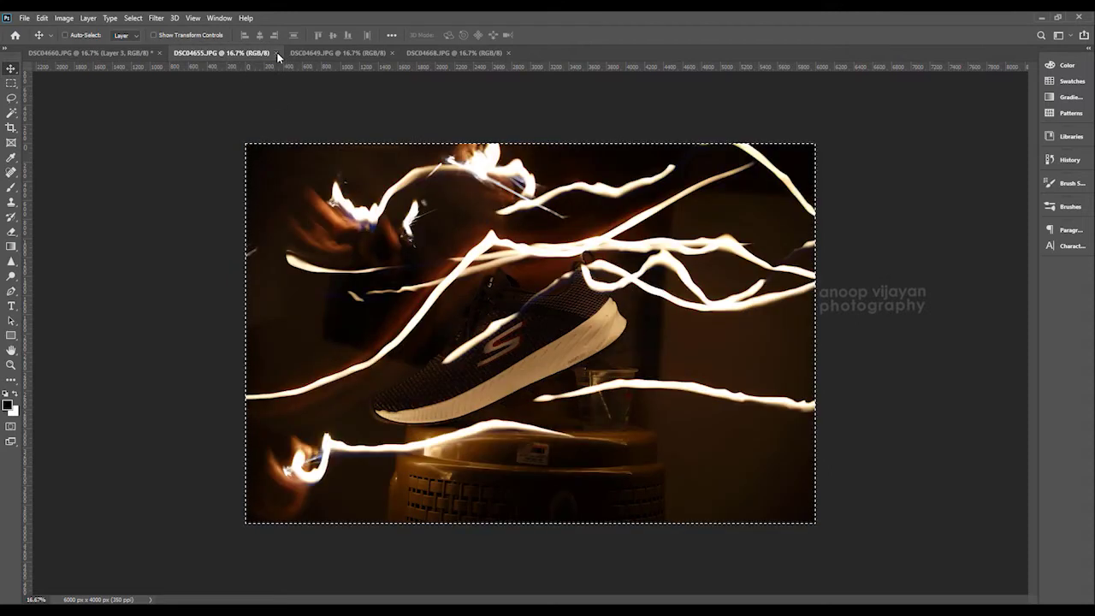
click(276, 53)
click(275, 53)
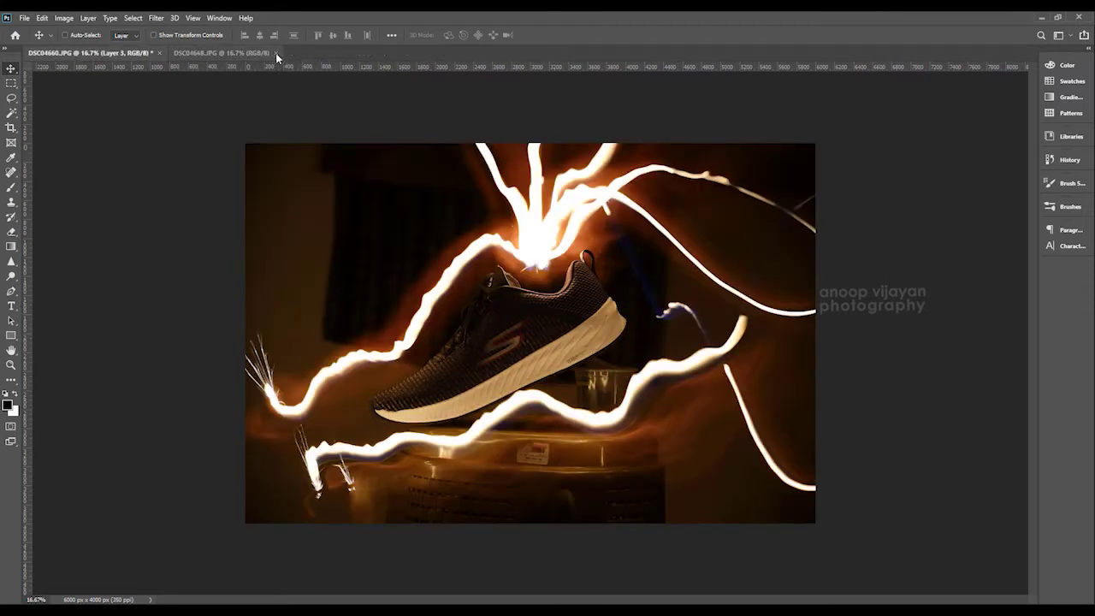
click(275, 53)
Show the layer stack and convert the locked Background into a regular layer
key(F7)
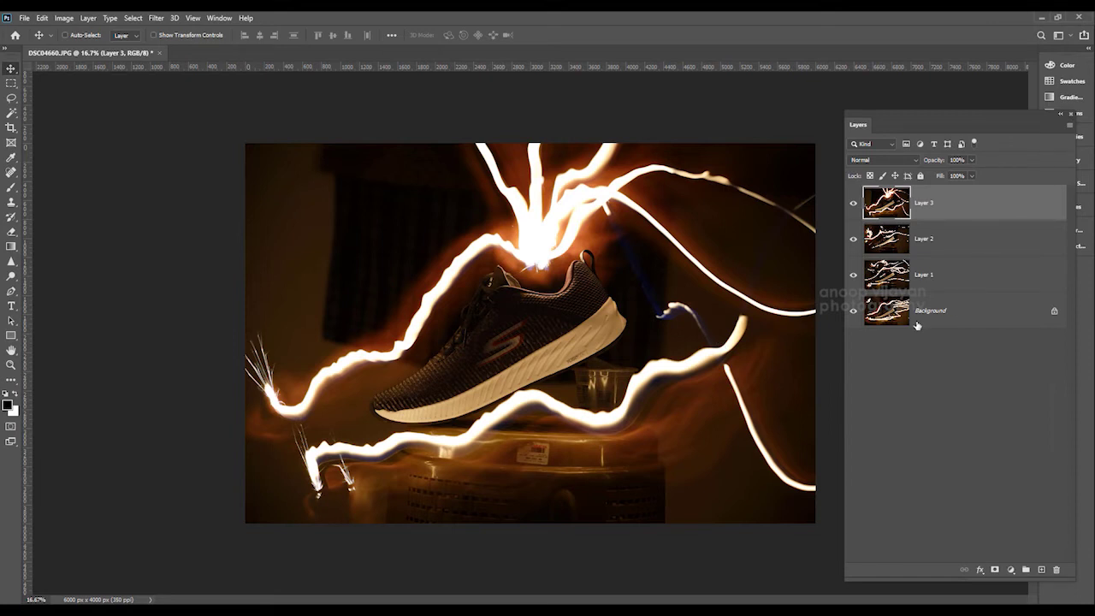
click(931, 320)
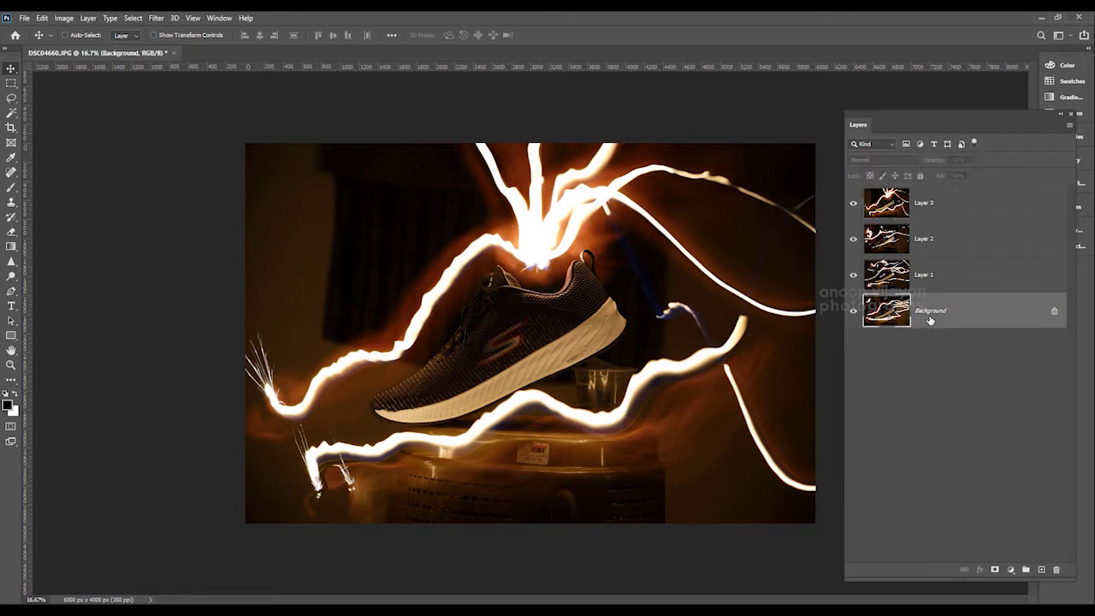
double_click(931, 320)
click(632, 308)
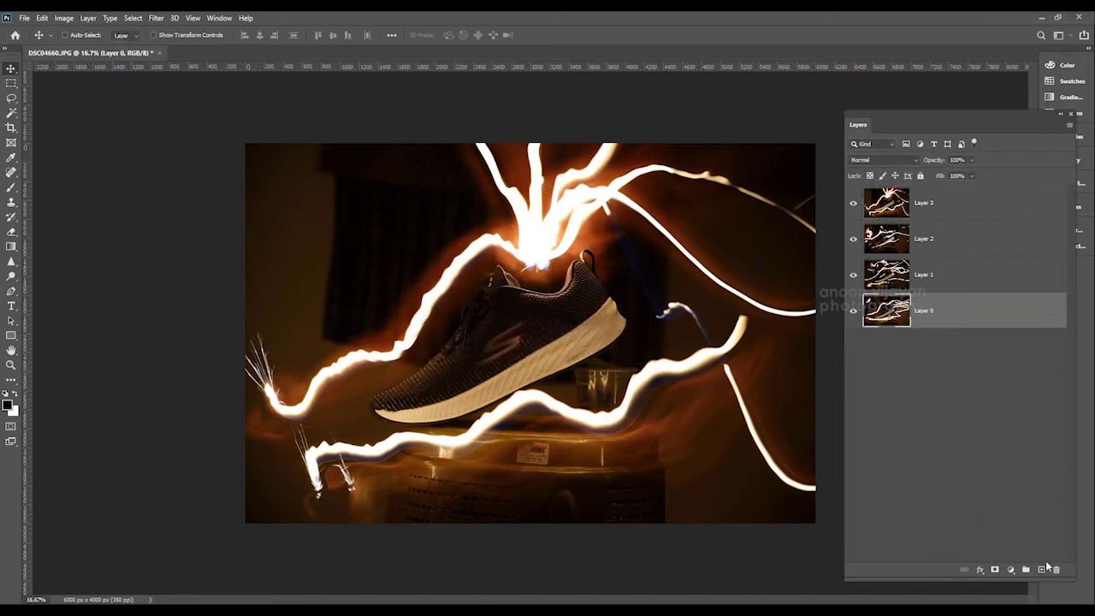
Add a new layer at the bottom of the layer stack and fill it with black
click(1041, 570)
drag(942, 318, 948, 375)
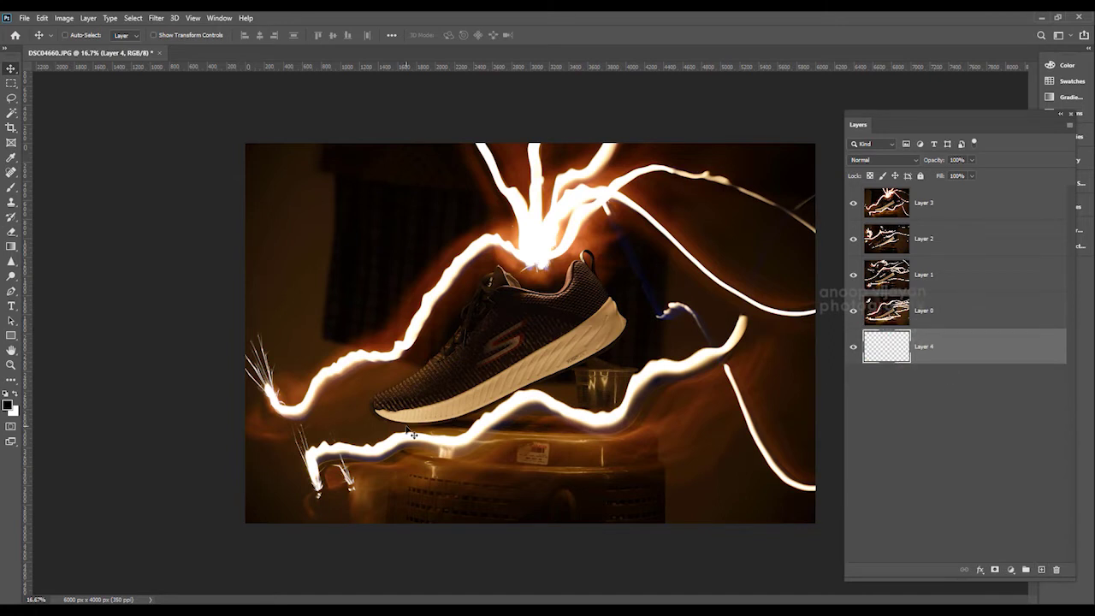
key(alt+BackSpace)
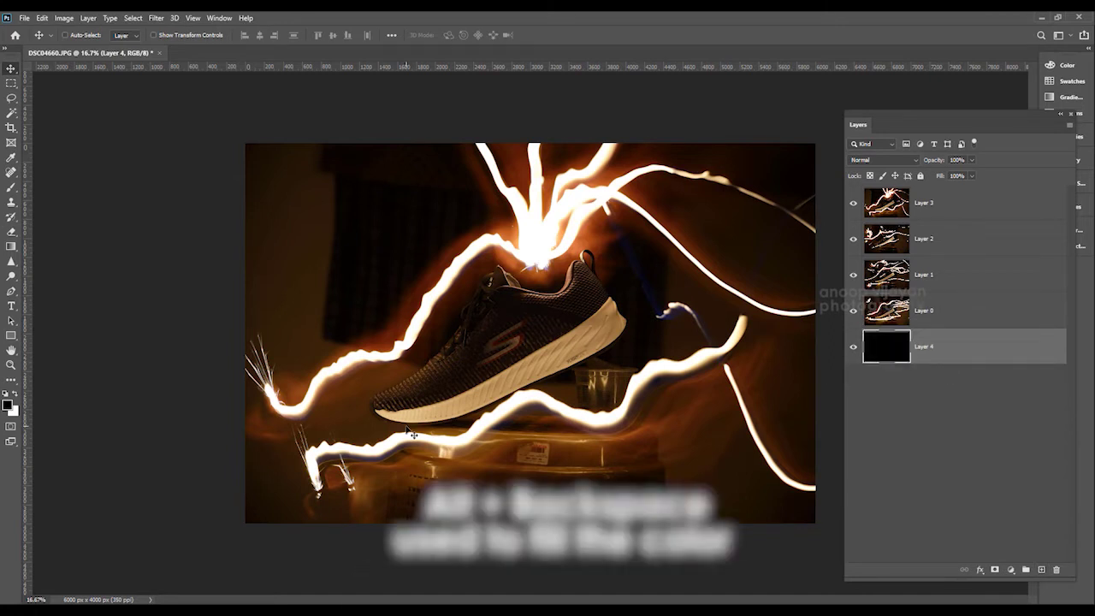
Hide Layer 1, Layer 2 and Layer 3, and select Layer 0 for editing
click(864, 282)
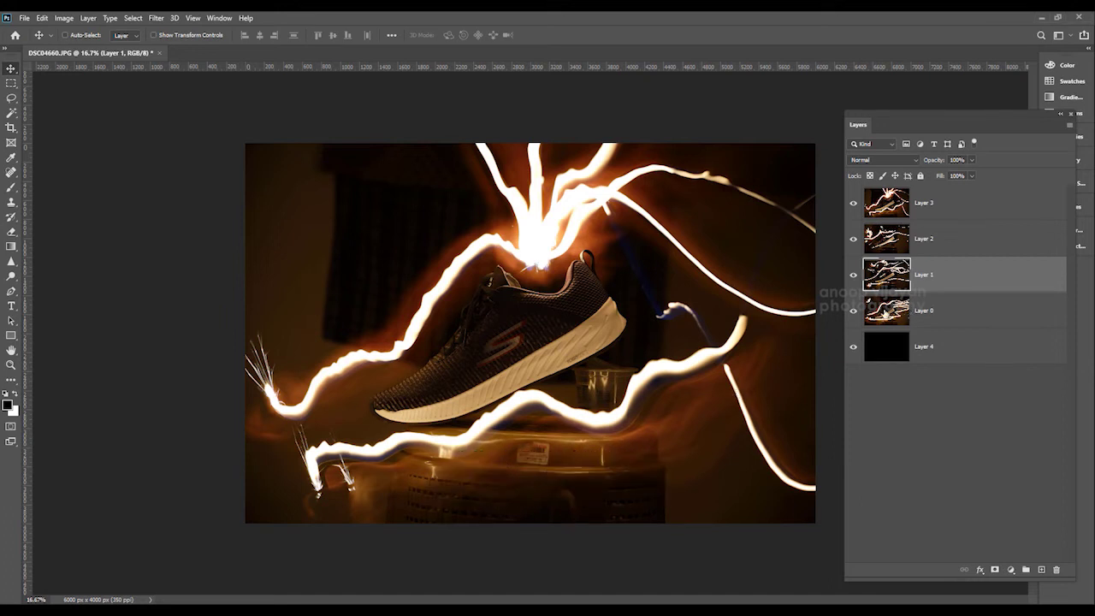
click(853, 275)
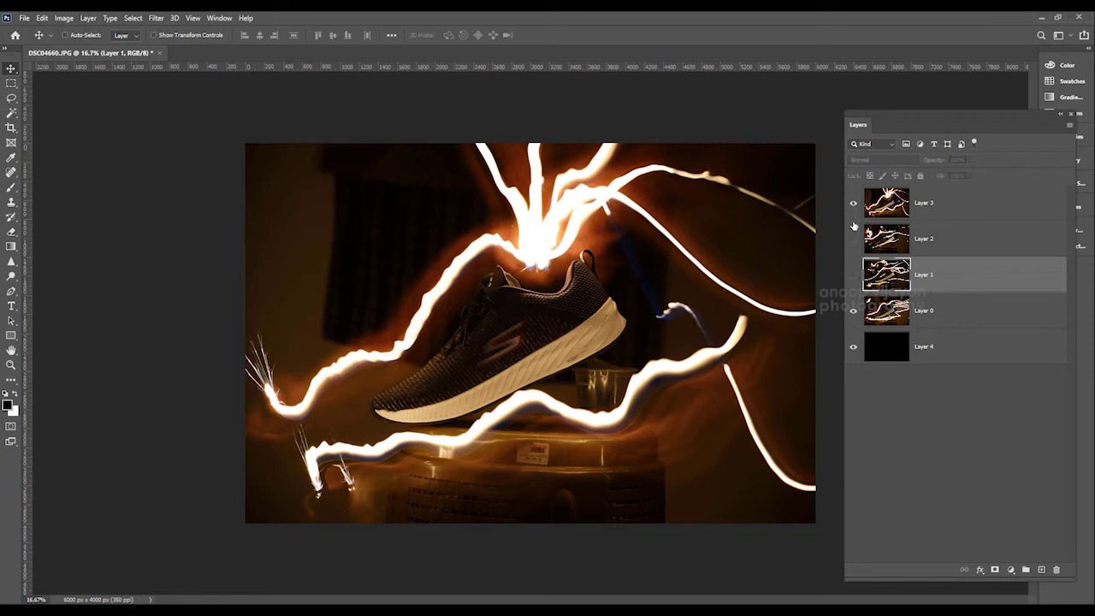
click(852, 204)
click(888, 314)
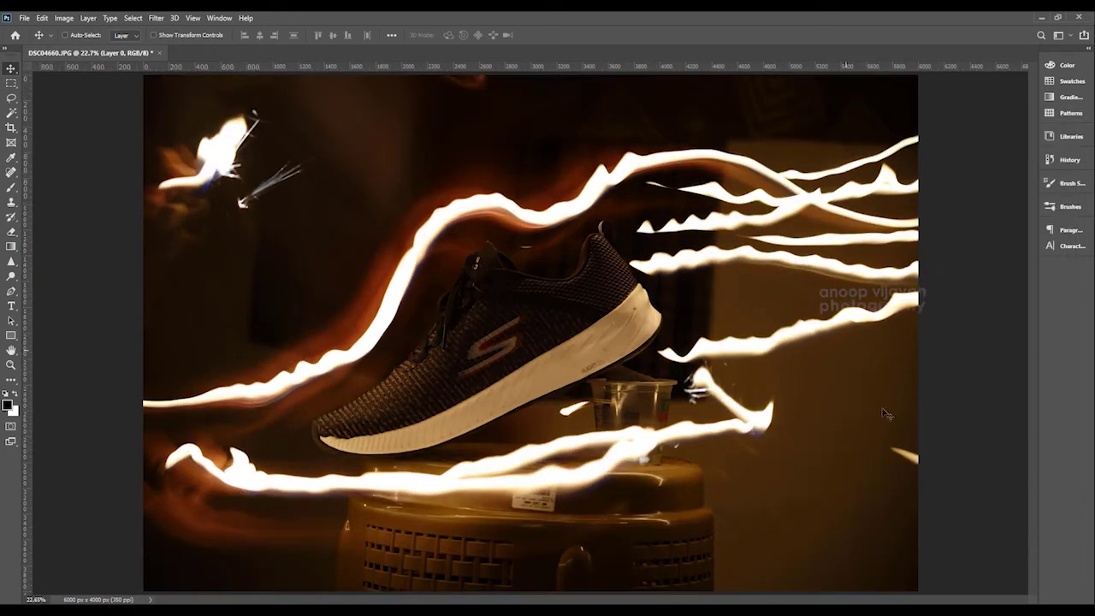
Lasso the lowest light streak extending from the shoe's heel to the photo's right edge, content-aware fill it, and deselect
key(l)
mouse_move(677, 329)
mouse_down()
mouse_move(663, 352)
mouse_move(783, 369)
mouse_move(900, 334)
mouse_move(933, 298)
mouse_move(894, 293)
mouse_move(681, 328)
mouse_up()
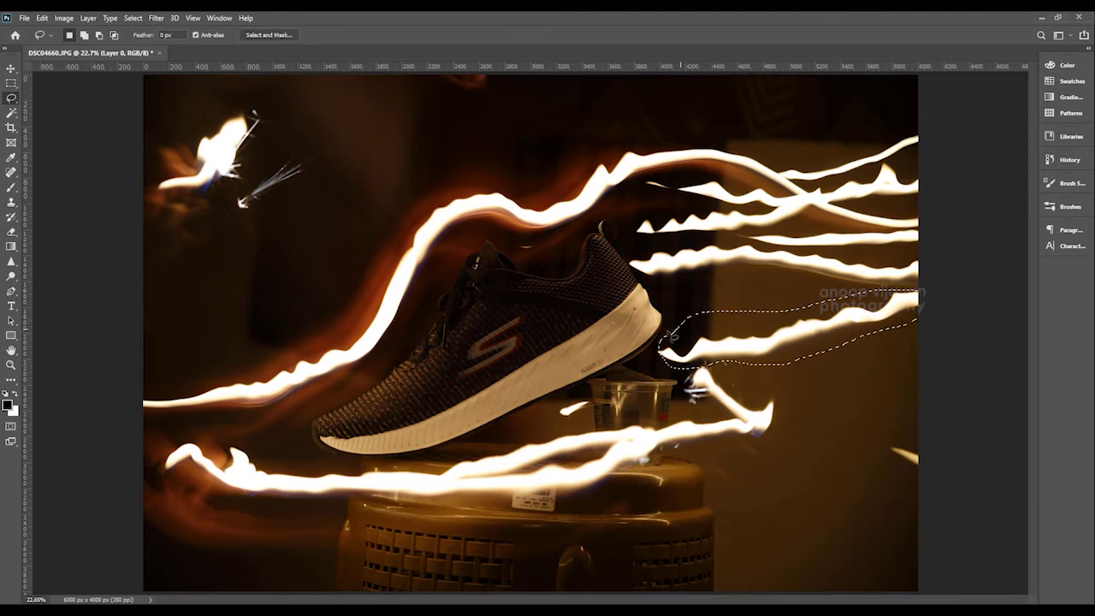
click(42, 17)
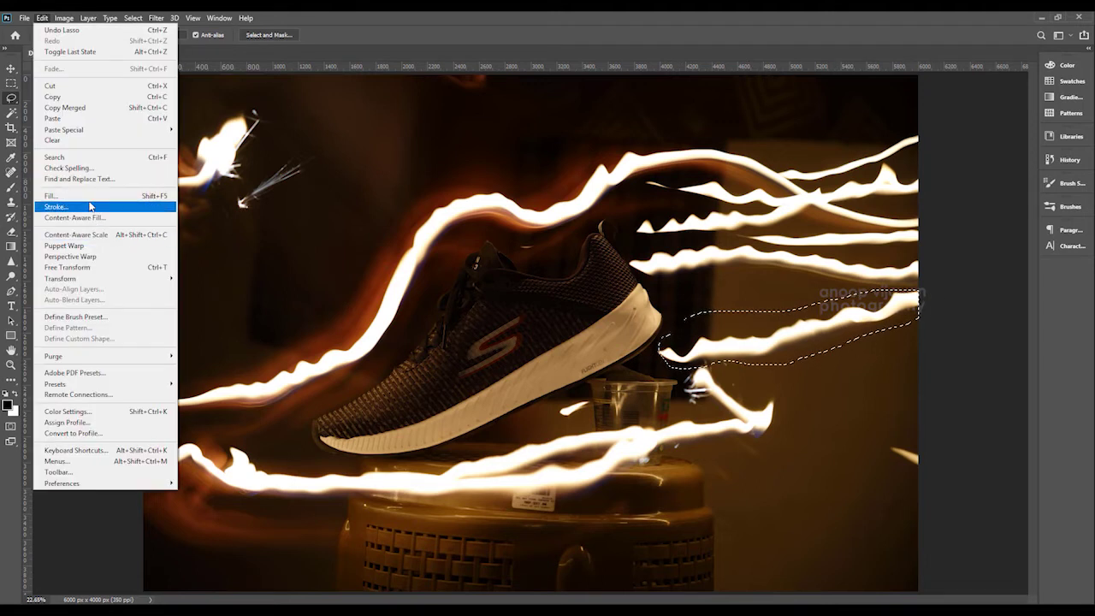
click(85, 196)
click(605, 322)
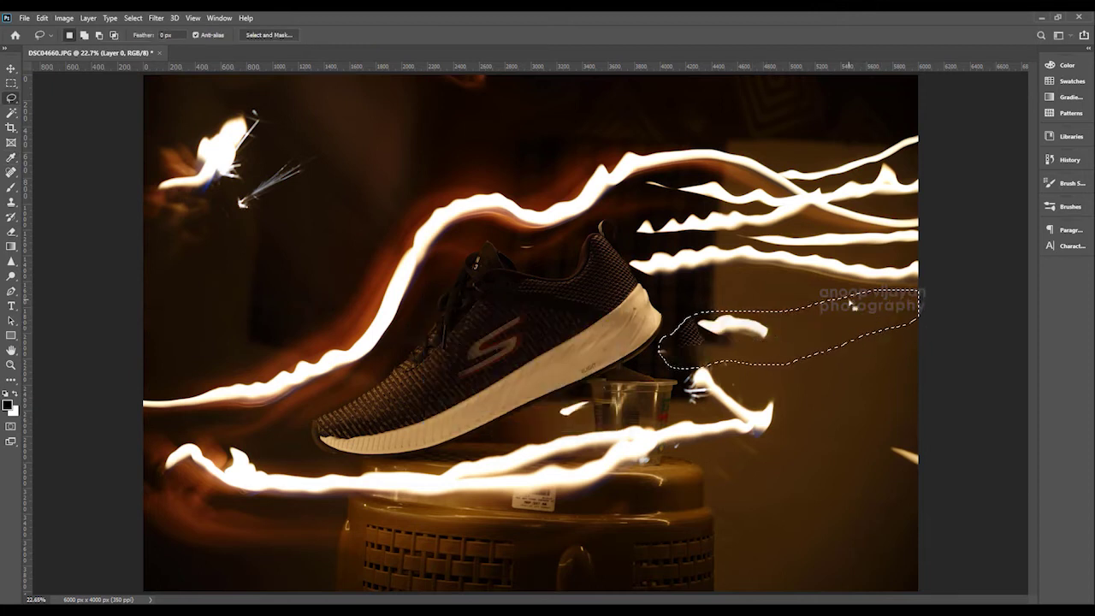
key(ctrl+d)
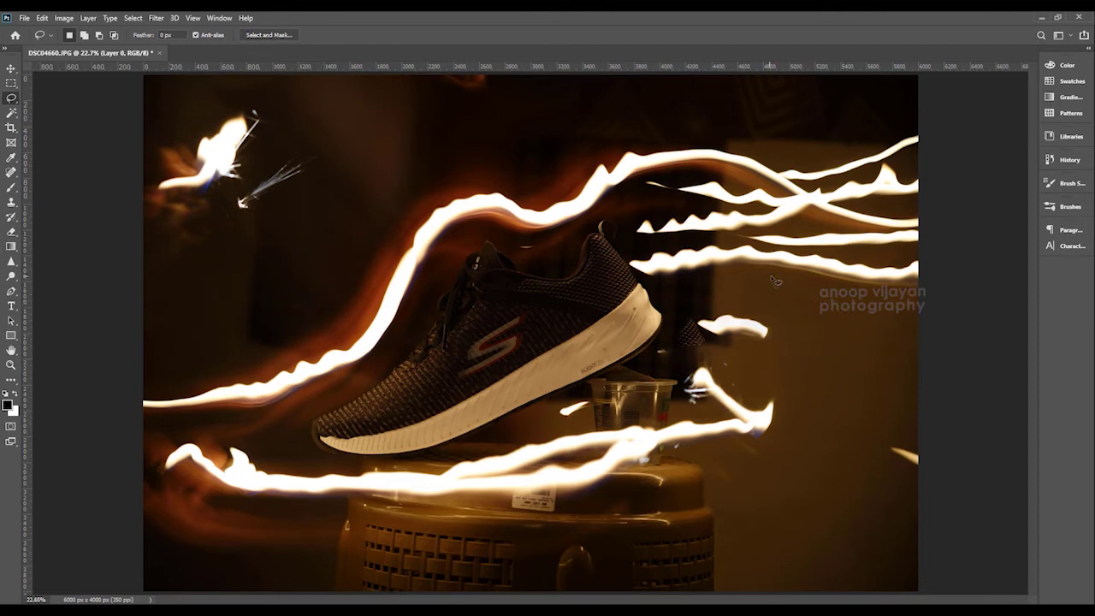
Sample the brown wall with an enlarged Clone Stamp and paint over the bright streak fragment behind the heel
key(s)
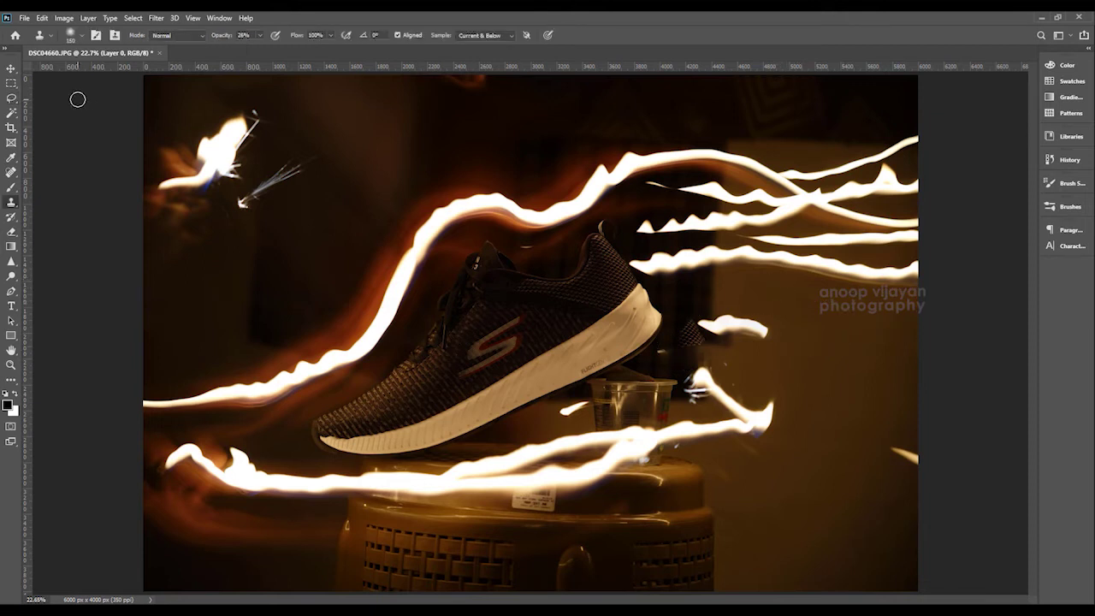
right_click(13, 203)
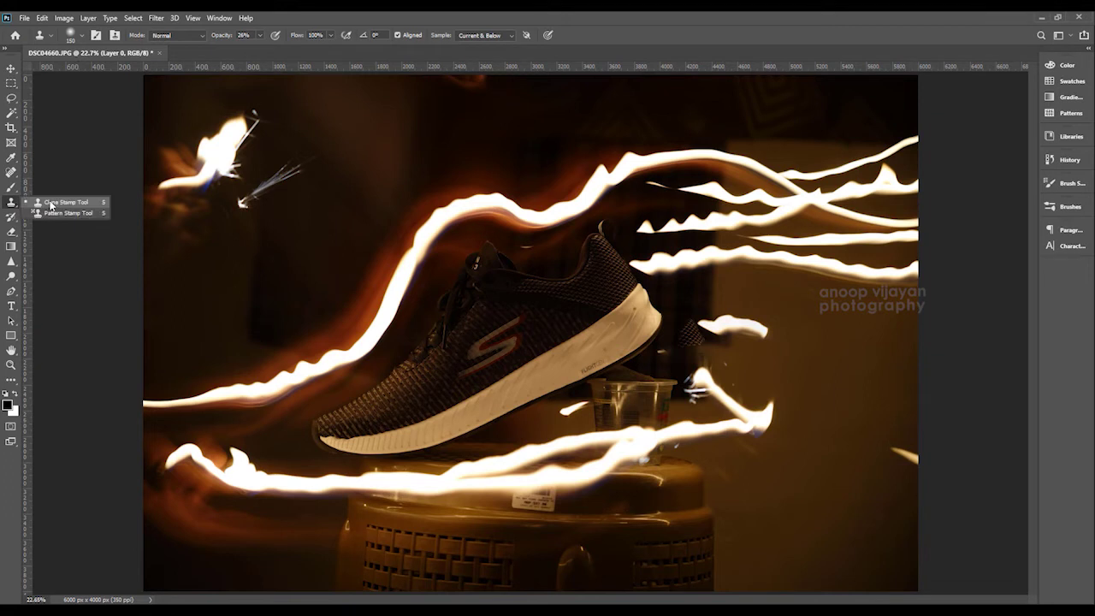
click(55, 202)
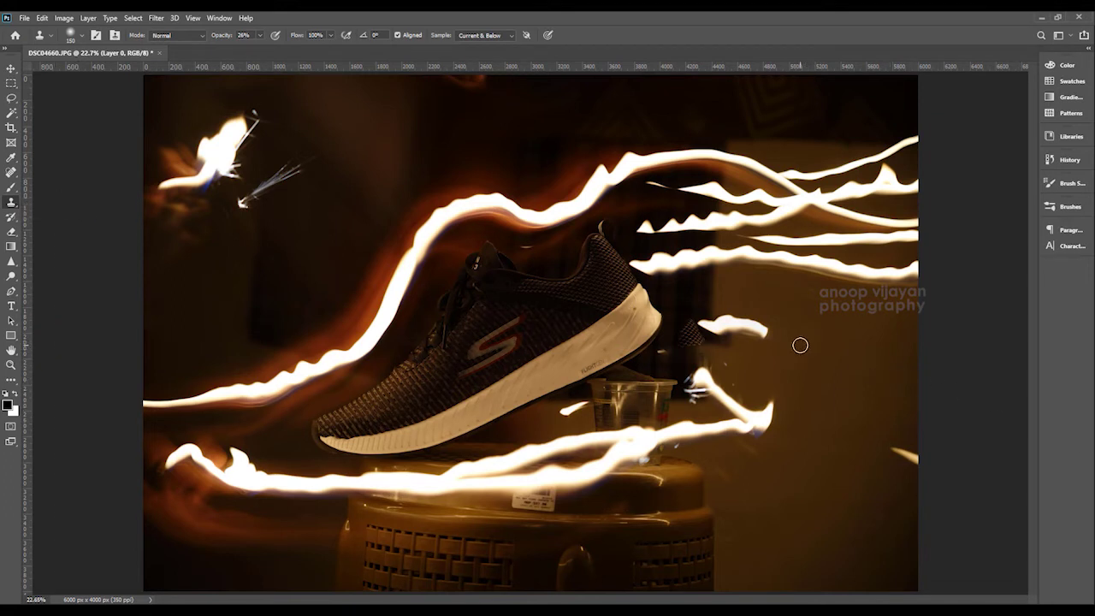
key(bracketright)
key(bracketright)
key(bracketright)
key(bracketright)
key(alt)
alt+click(804, 342)
mouse_move(764, 328)
mouse_down()
mouse_move(775, 353)
mouse_move(725, 319)
mouse_move(749, 334)
mouse_move(729, 314)
mouse_up()
Set the Clone Stamp opacity to 77% and paint out the rest of the streak fragment with a smaller brush
drag(260, 35, 287, 52)
key(bracketleft)
key(bracketleft)
key(bracketleft)
key(bracketleft)
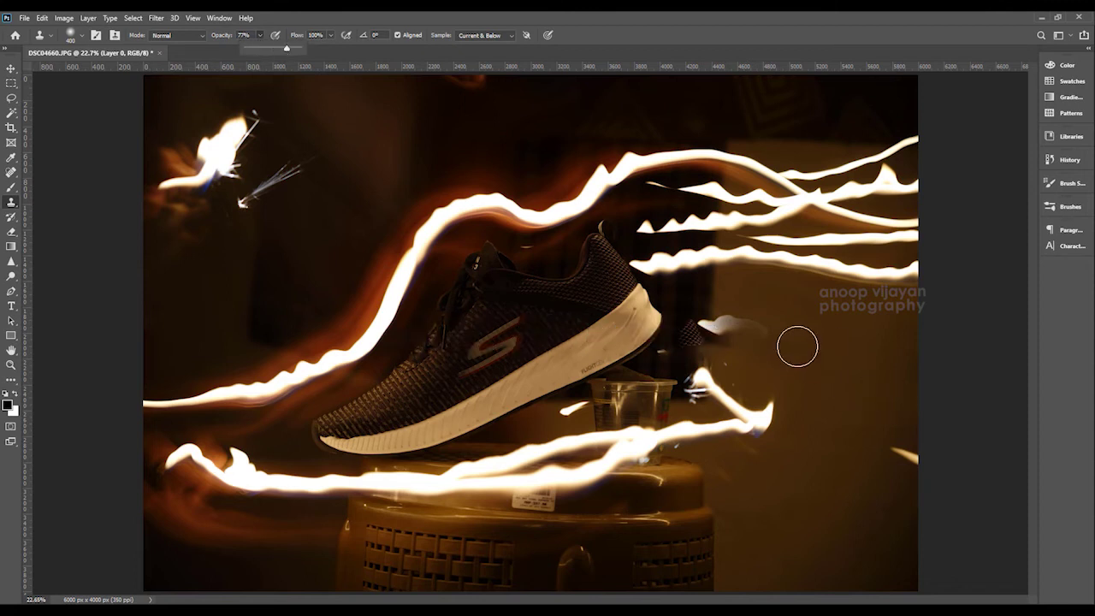
mouse_move(783, 339)
mouse_down()
mouse_move(725, 345)
mouse_move(691, 331)
mouse_move(694, 349)
mouse_move(750, 346)
mouse_up()
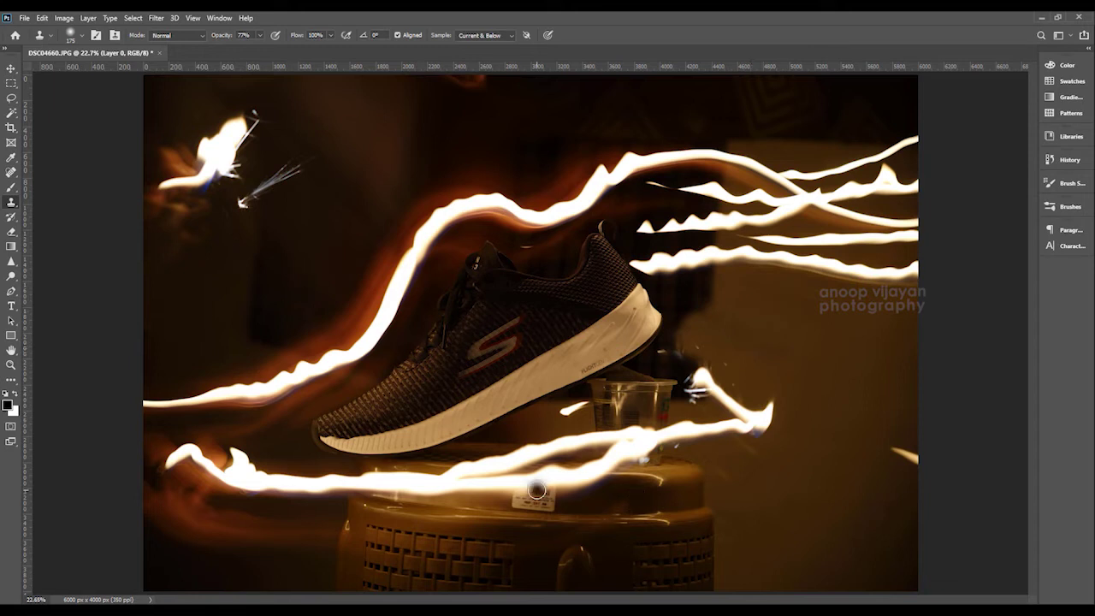
Remove the lower light streaks, plastic cup and stool beneath the shoe with lasso selections and content-aware fills
key(ctrl+plus)
key(ctrl+plus)
drag(745, 430, 638, 368)
key(l)
mouse_move(586, 308)
mouse_down()
mouse_move(497, 344)
mouse_move(786, 217)
mouse_up()
key(shift+F5)
click(607, 322)
mouse_move(781, 272)
mouse_down()
mouse_move(634, 328)
mouse_move(364, 364)
mouse_move(687, 424)
mouse_move(777, 281)
mouse_up()
key(ctrl+d)
key(shift+F5)
click(609, 322)
drag(626, 349, 634, 293)
key(ctrl+d)
Lasso the small bright streak just below the shoe's sole and remove it
mouse_move(622, 258)
mouse_down()
mouse_move(299, 359)
mouse_move(621, 256)
mouse_up()
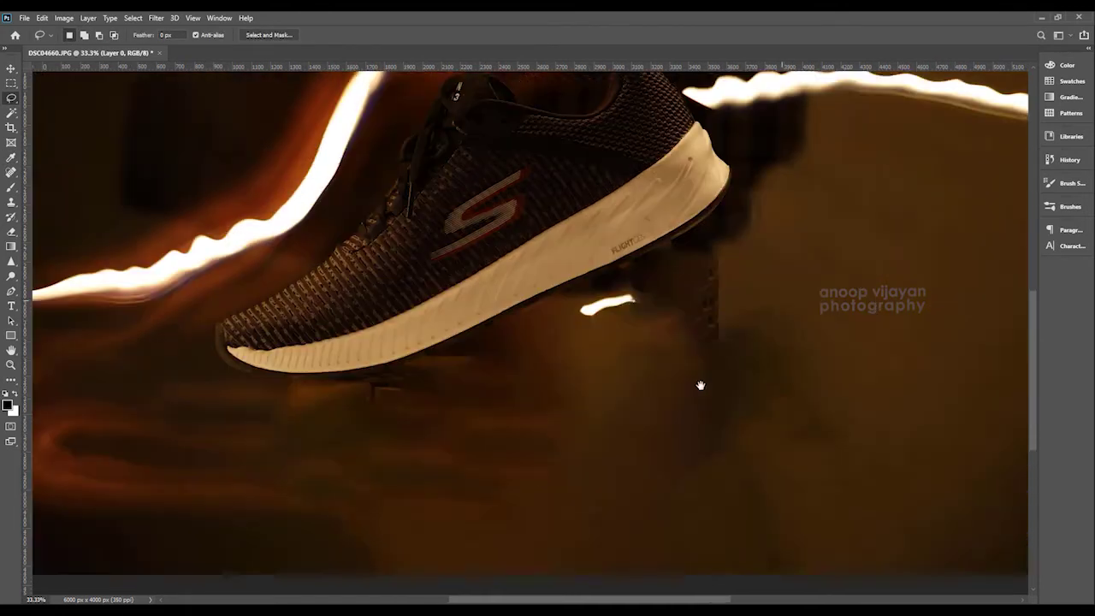
drag(700, 385, 610, 372)
mouse_move(640, 232)
mouse_down()
mouse_move(293, 448)
mouse_move(606, 310)
mouse_up()
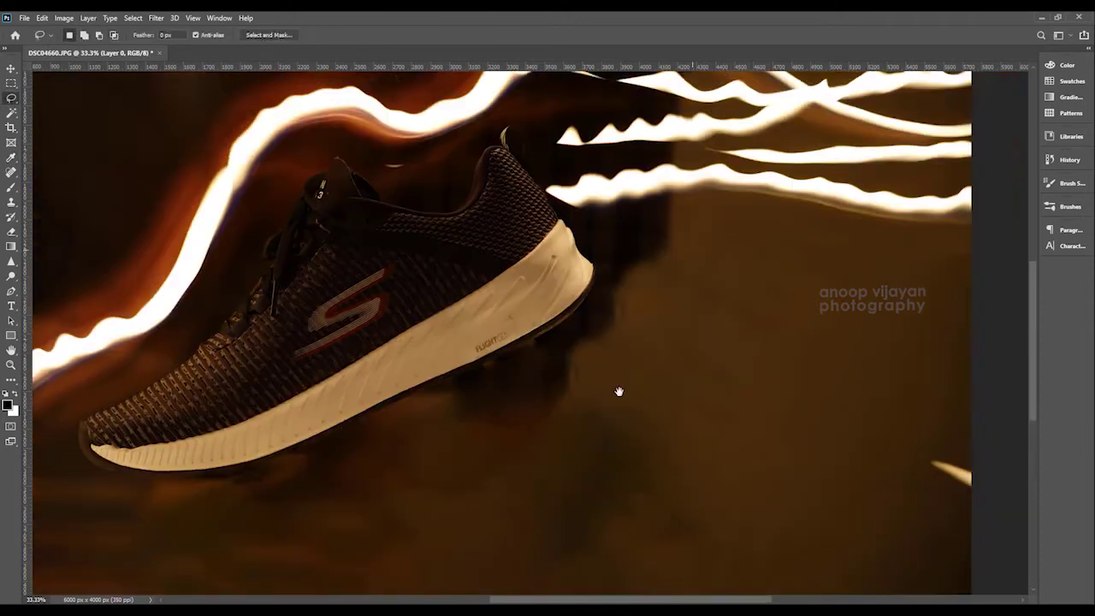
Lasso the flame and sparks in the photo's upper-left corner, content-aware fill the area, and deselect
drag(619, 391, 932, 560)
drag(415, 239, 393, 249)
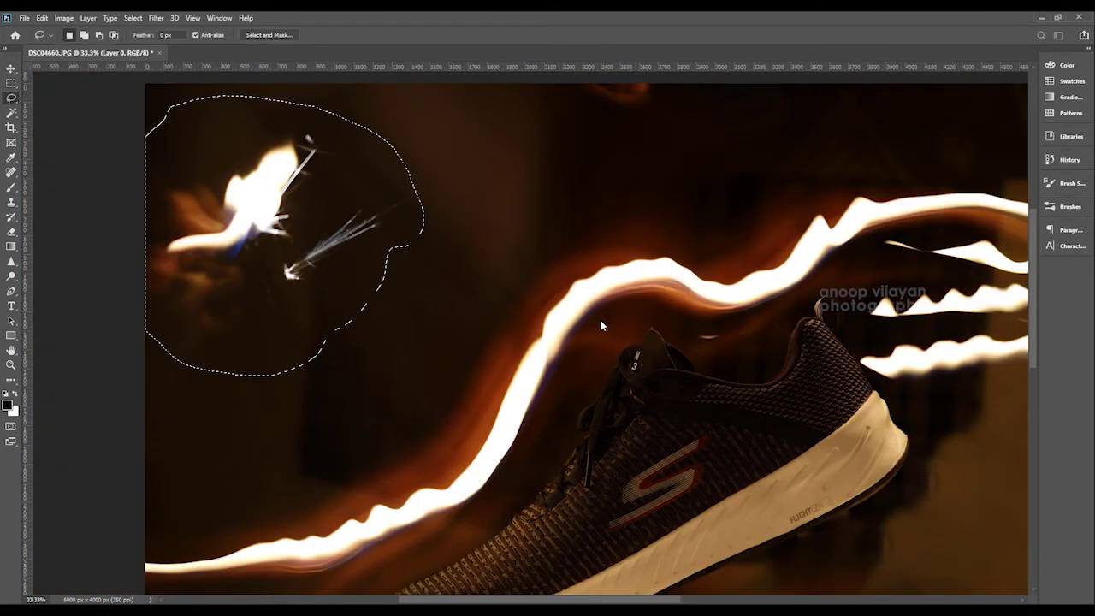
key(shift+BackSpace)
key(Return)
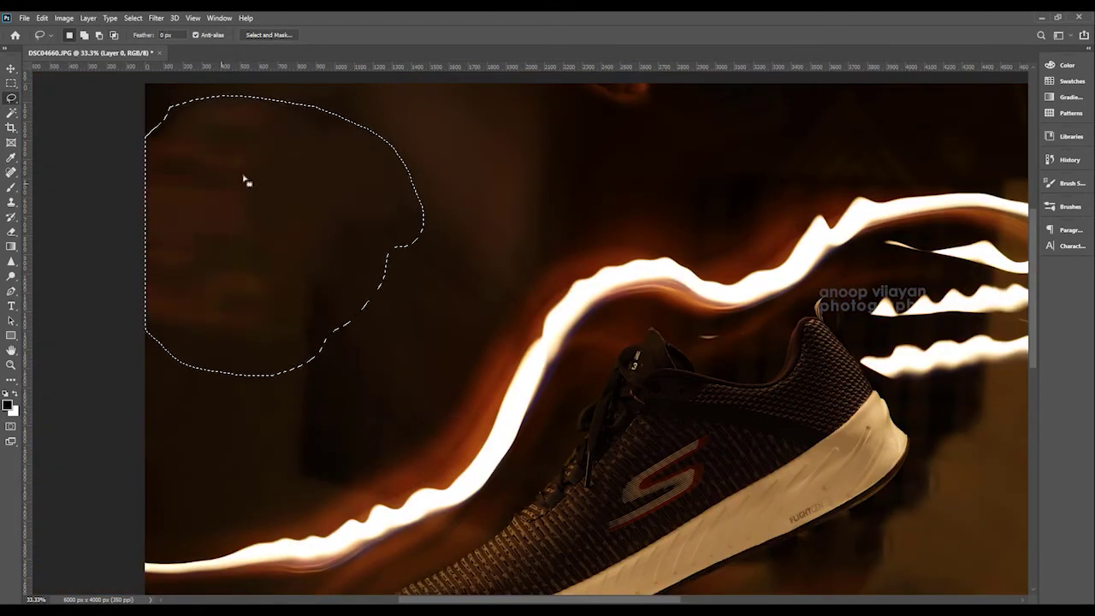
key(ctrl+d)
Clone dark background over the orange glow and faint wall pattern along the photo's upper edge with a larger brush
key(s)
key(bracketright)
key(bracketright)
key(bracketright)
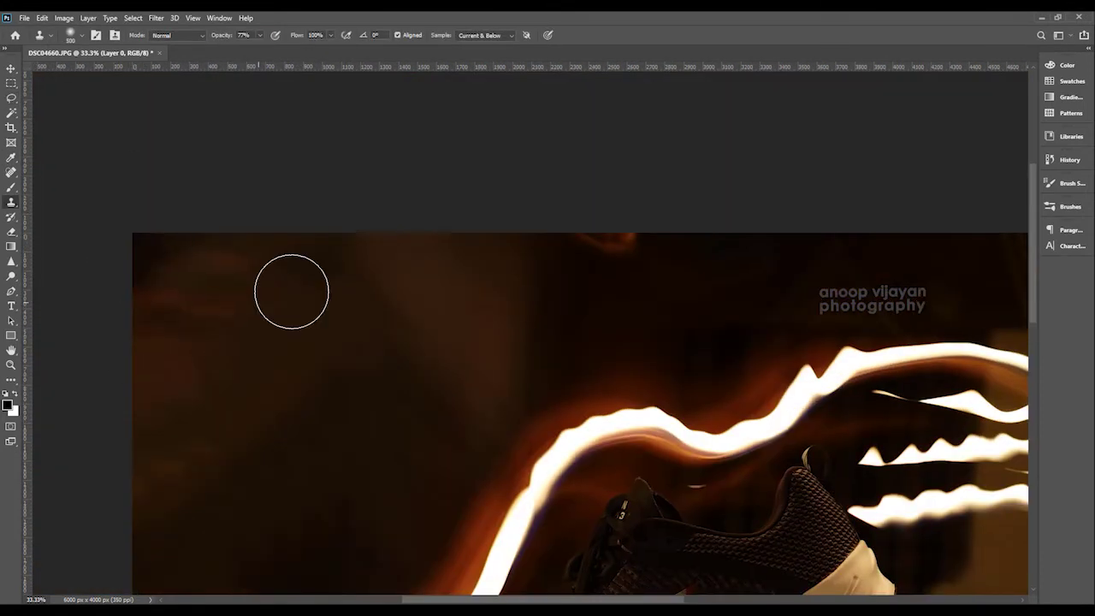
drag(459, 366, 377, 310)
right_click(11, 202)
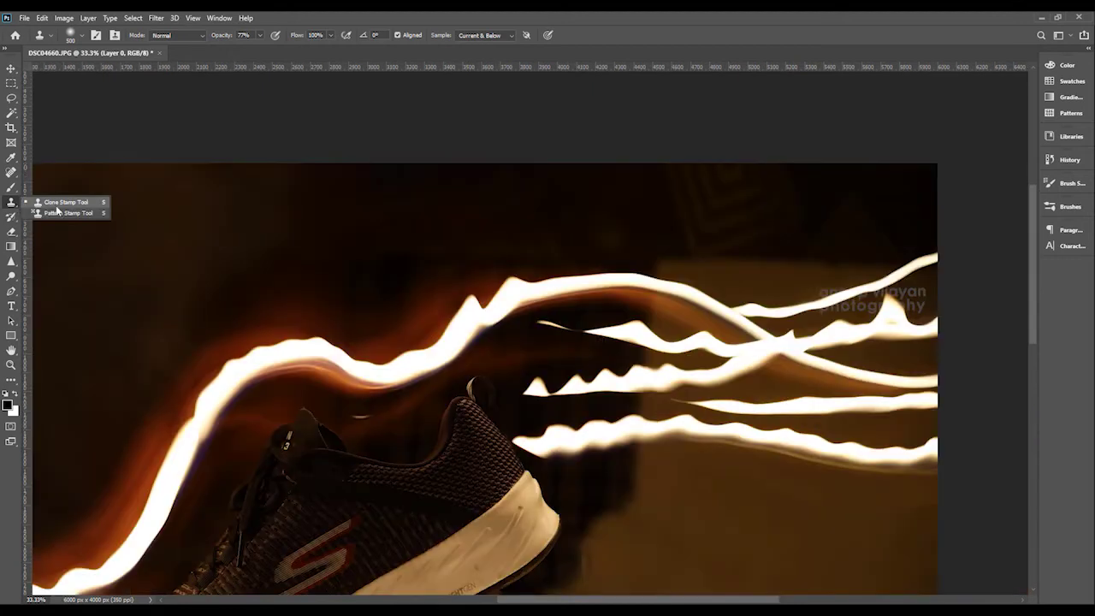
click(77, 204)
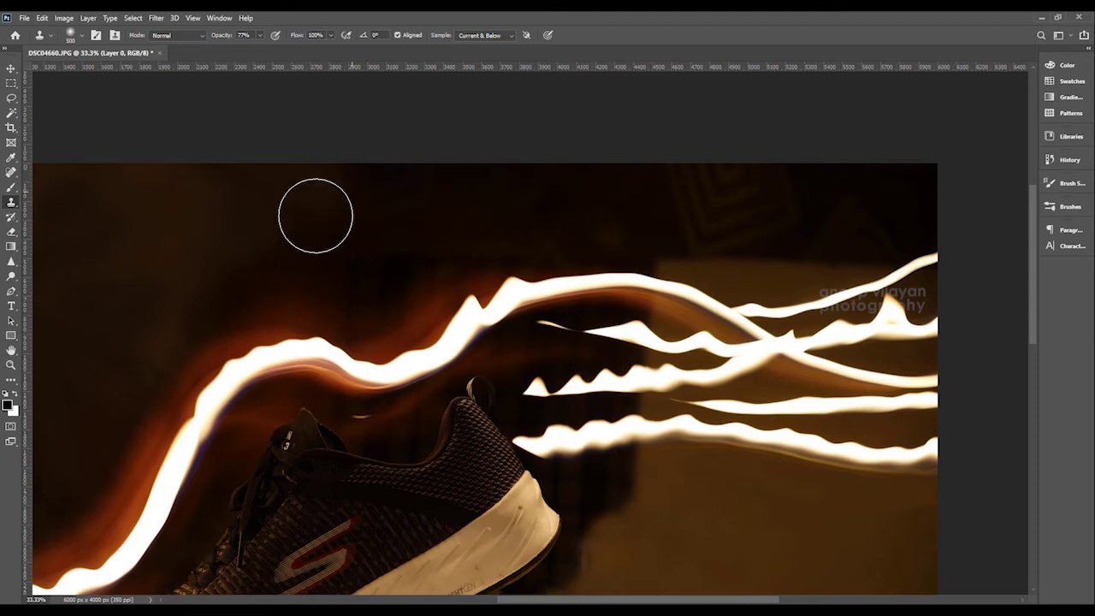
alt+click(239, 212)
drag(376, 192, 469, 182)
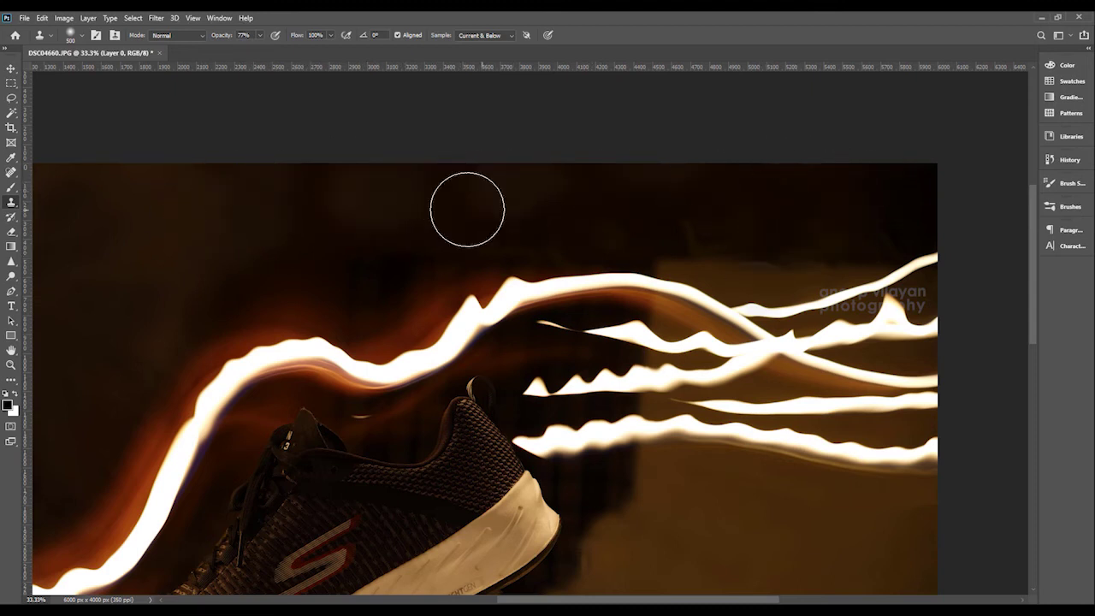
Lasso the two lowest light streaks behind the shoe's heel, content-aware fill the selection, and deselect
scroll(467, 211, down, 3)
key(l)
mouse_move(493, 241)
mouse_down()
mouse_move(896, 256)
mouse_move(657, 345)
mouse_move(498, 315)
mouse_move(492, 247)
mouse_up()
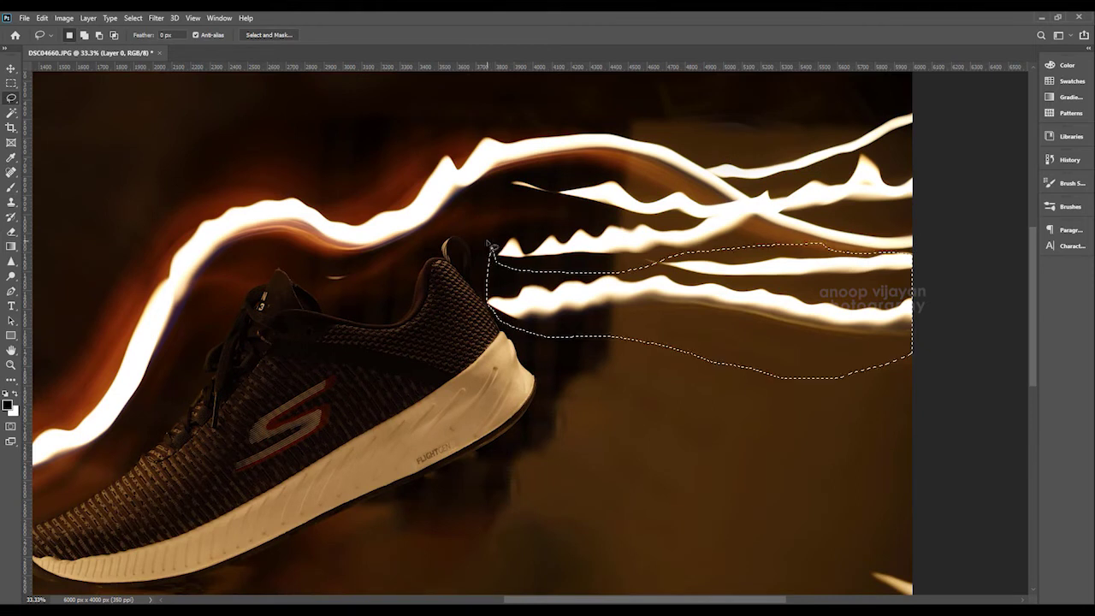
key(shift+F5)
click(611, 316)
key(ctrl+d)
Lasso the leftover streak remnants near the photo's right edge, fill the selection, and deselect
mouse_move(737, 248)
mouse_down()
mouse_move(914, 261)
mouse_move(911, 272)
mouse_up()
key(shift+BackSpace)
key(Return)
key(ctrl+d)
Lasso the uneven patch just behind the shoe's heel, fill it, and deselect
mouse_move(556, 275)
mouse_down()
mouse_move(631, 341)
mouse_move(609, 353)
mouse_up()
key(shift+BackSpace)
key(Return)
key(ctrl+d)
Clone brown background over the patches left behind the shoe's heel and near the photo's right edge
key(s)
alt+click(574, 360)
click(582, 325)
key(ctrl+z)
mouse_move(780, 334)
mouse_down()
mouse_move(836, 364)
mouse_move(840, 321)
mouse_move(760, 363)
mouse_move(741, 357)
mouse_move(881, 305)
mouse_up()
alt+click(742, 356)
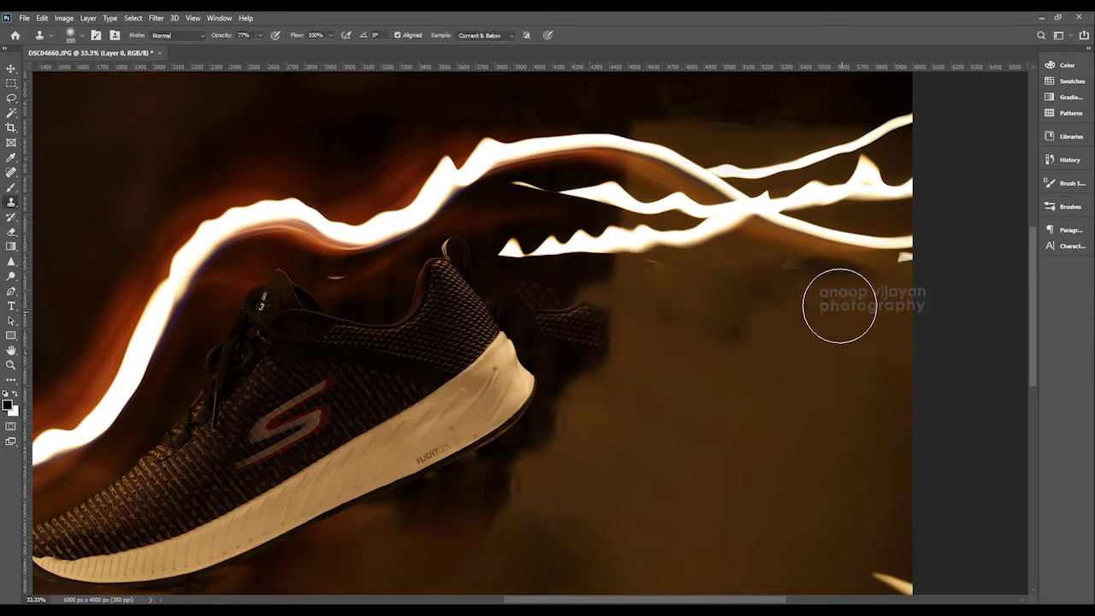
drag(681, 359, 647, 425)
Adjust the clone brush and clone dark background over the shoe-textured patch behind the heel
click(82, 35)
drag(85, 94, 135, 96)
alt+click(631, 380)
mouse_move(546, 388)
mouse_down()
mouse_move(530, 322)
mouse_move(501, 319)
mouse_move(569, 317)
mouse_up()
alt+click(491, 282)
key(ctrl+z)
alt+click(255, 143)
mouse_move(527, 287)
mouse_down()
mouse_move(590, 292)
mouse_move(652, 327)
mouse_up()
Clone dark and brown background over the two middle light streaks behind the heel with another brush setting
click(81, 35)
click(86, 96)
drag(618, 382, 557, 382)
drag(657, 373, 602, 426)
alt+click(565, 306)
drag(636, 349, 690, 381)
mouse_move(552, 389)
mouse_down()
mouse_move(574, 419)
mouse_move(663, 389)
mouse_up()
alt+click(674, 351)
drag(692, 316, 757, 352)
alt+click(535, 310)
drag(510, 335, 564, 388)
Clone out the small streak remnants beside the heel and under the main light trail with a smaller brush, undoing the last strokes
key(bracketleft)
key(bracketleft)
key(bracketleft)
key(bracketleft)
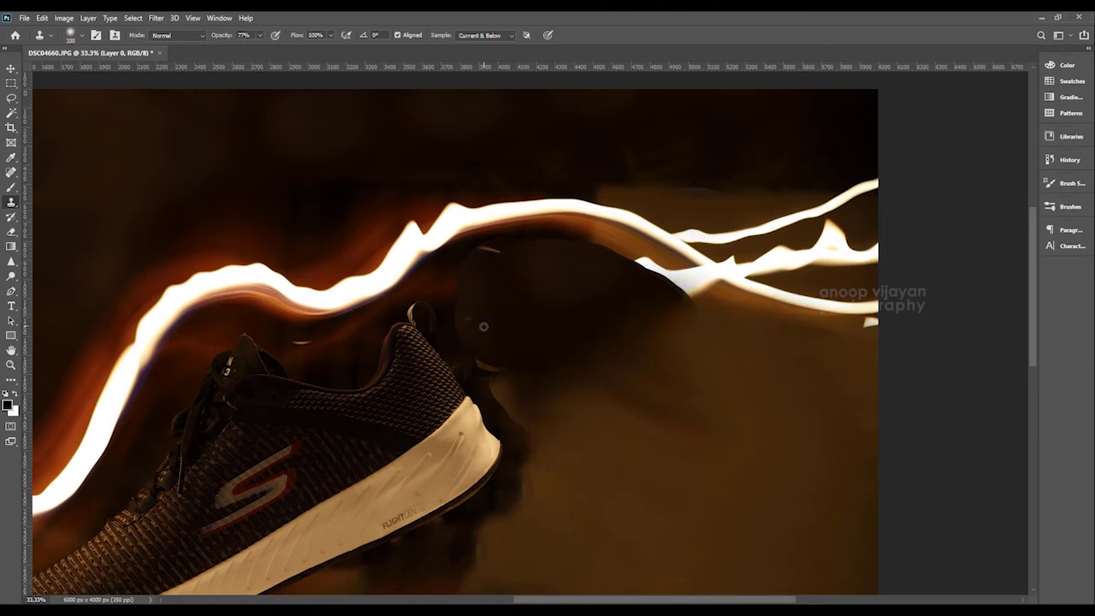
drag(497, 389, 517, 414)
drag(496, 251, 479, 251)
drag(476, 295, 466, 303)
drag(596, 249, 641, 286)
key(ctrl+z)
key(ctrl+z)
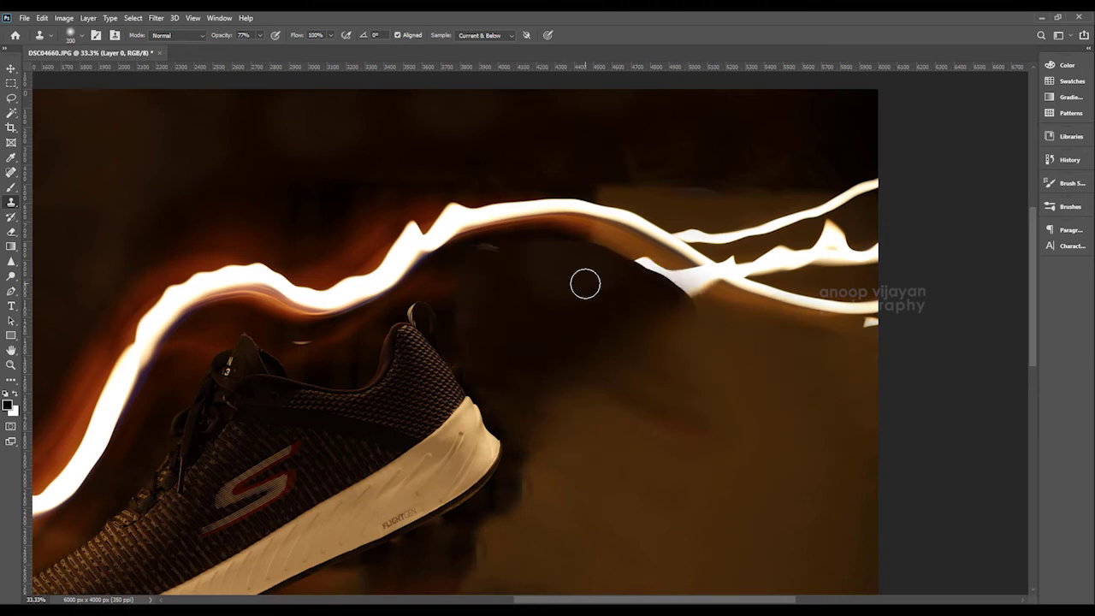
Clone background over the extra streaks crossing the main light trail near the photo's right edge
drag(654, 410, 772, 294)
drag(955, 511, 983, 532)
scroll(721, 463, down, 3)
scroll(909, 212, up, 4)
drag(908, 212, 613, 447)
mouse_move(708, 255)
mouse_down()
mouse_move(678, 282)
mouse_move(700, 272)
mouse_move(474, 339)
mouse_move(487, 325)
mouse_up()
alt+click(675, 205)
key(ctrl+z)
Lasso the leftover streak pieces beside the main light trail, fill each selection, and deselect
key(l)
mouse_move(400, 334)
mouse_down()
mouse_move(477, 379)
mouse_move(665, 293)
mouse_move(481, 375)
mouse_move(452, 460)
mouse_move(426, 375)
mouse_move(472, 368)
mouse_up()
key(shift+F5)
key(Return)
key(ctrl+d)
key(shift+F5)
click(592, 319)
key(ctrl+d)
key(shift+F5)
click(591, 319)
key(ctrl+d)
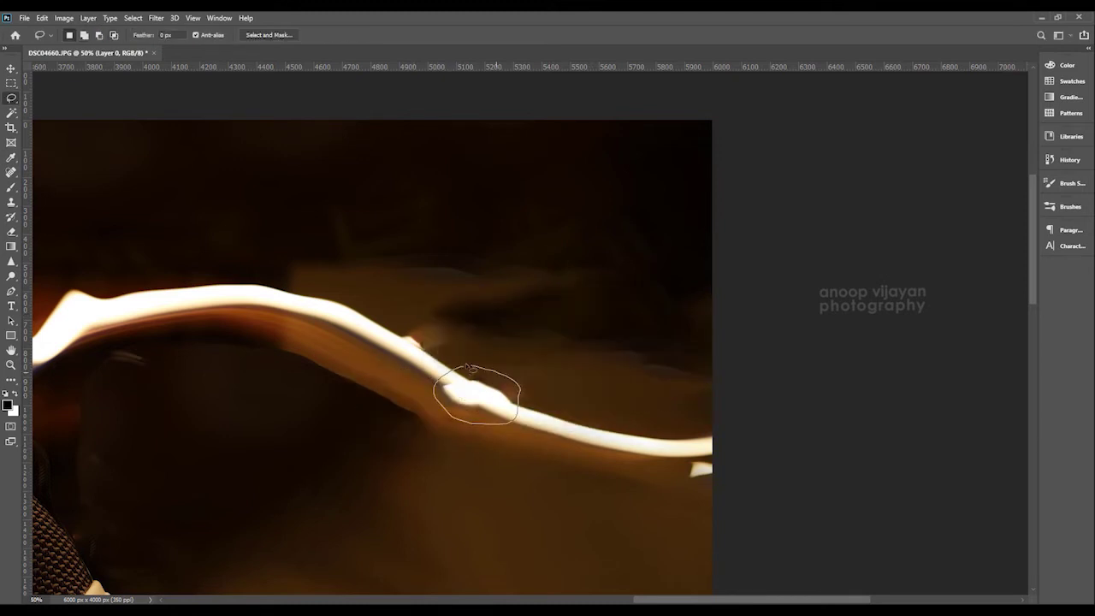
Fill the lassoed bulge where the streaks crossed the main trail, and fill the small bump just above it
key(shift+F5)
click(600, 319)
key(ctrl+d)
mouse_move(420, 331)
mouse_down()
mouse_move(442, 358)
mouse_move(421, 330)
mouse_up()
key(shift+F5)
click(596, 317)
key(ctrl+d)
Lasso and fill the streak fragment at the photo's right edge and the remaining blemishes along the main trail, and deselect
drag(680, 399, 681, 398)
key(shift+F5)
click(594, 318)
mouse_move(228, 271)
mouse_down()
mouse_move(423, 375)
mouse_move(231, 271)
mouse_up()
key(shift+F5)
click(592, 319)
key(ctrl+d)
drag(361, 352, 601, 397)
mouse_move(446, 318)
mouse_down()
mouse_move(298, 384)
mouse_move(455, 325)
mouse_up()
key(ctrl+d)
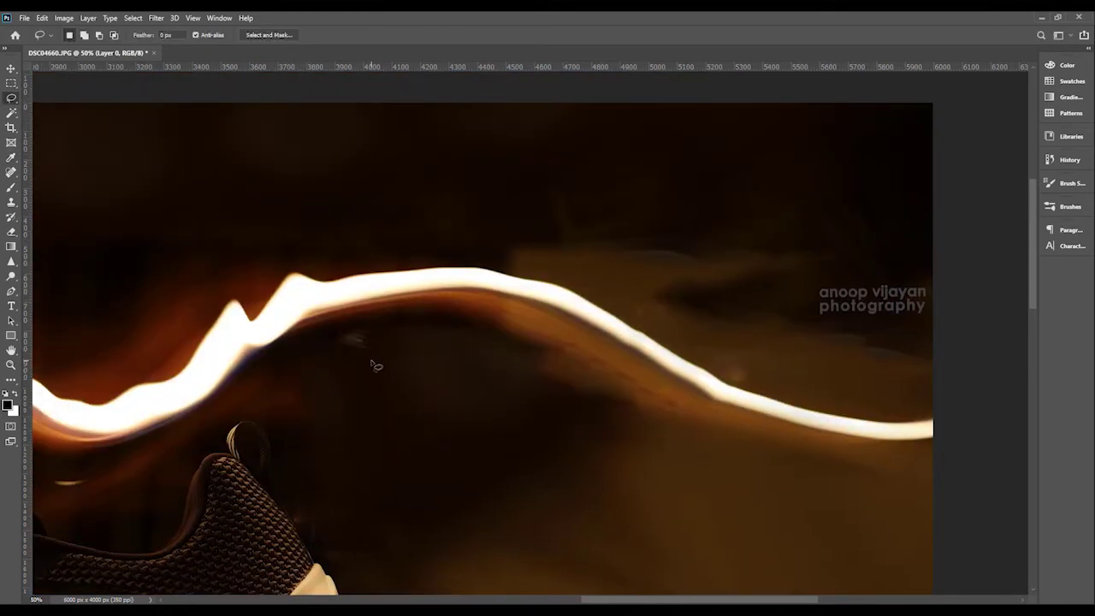
Fit the whole photo in view, show Layer 1, and make it the active layer
key(s)
key(ctrl+0)
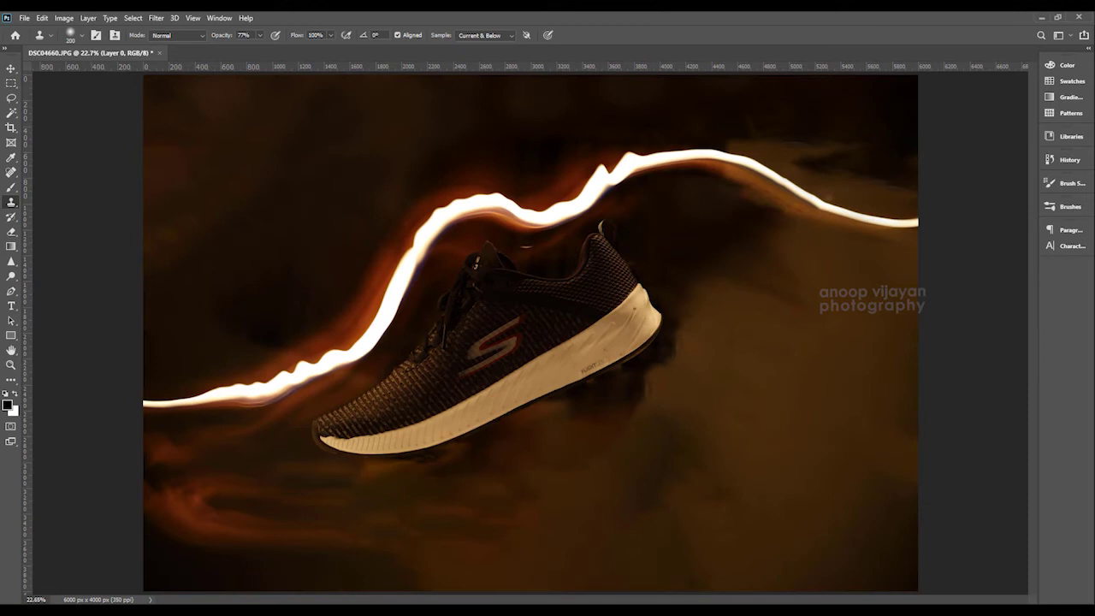
key(F7)
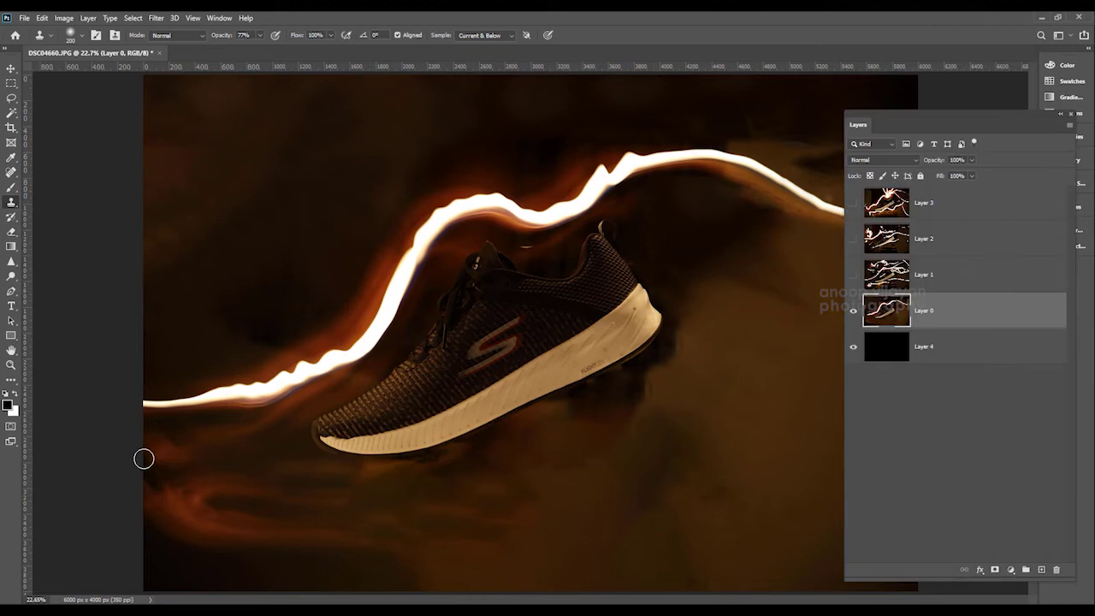
click(853, 275)
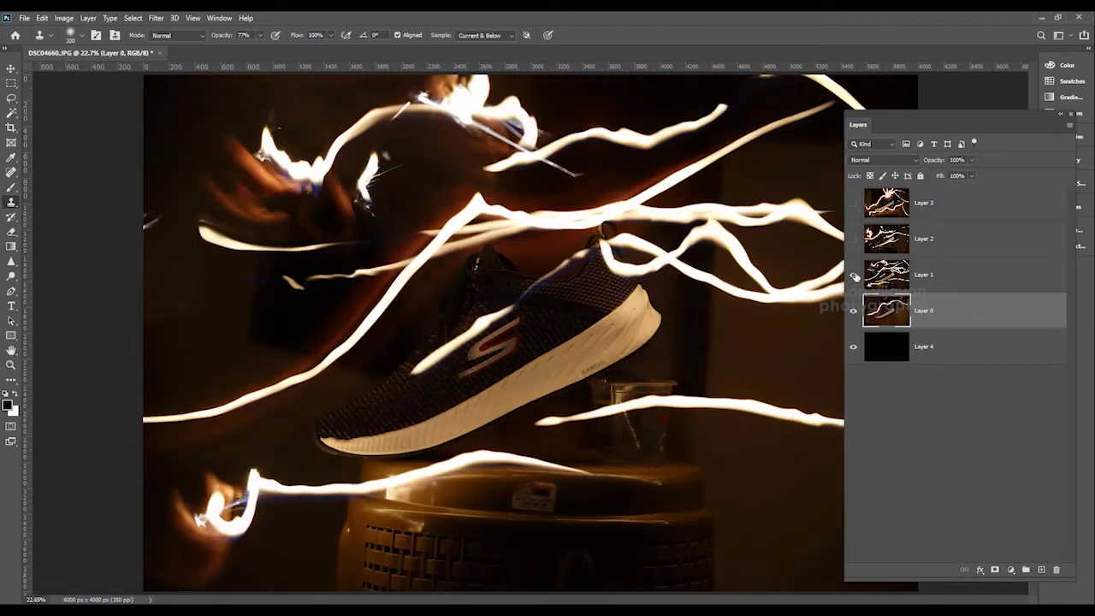
click(924, 275)
key(m)
key(ctrl+minus)
drag(246, 144, 817, 357)
drag(815, 461, 326, 380)
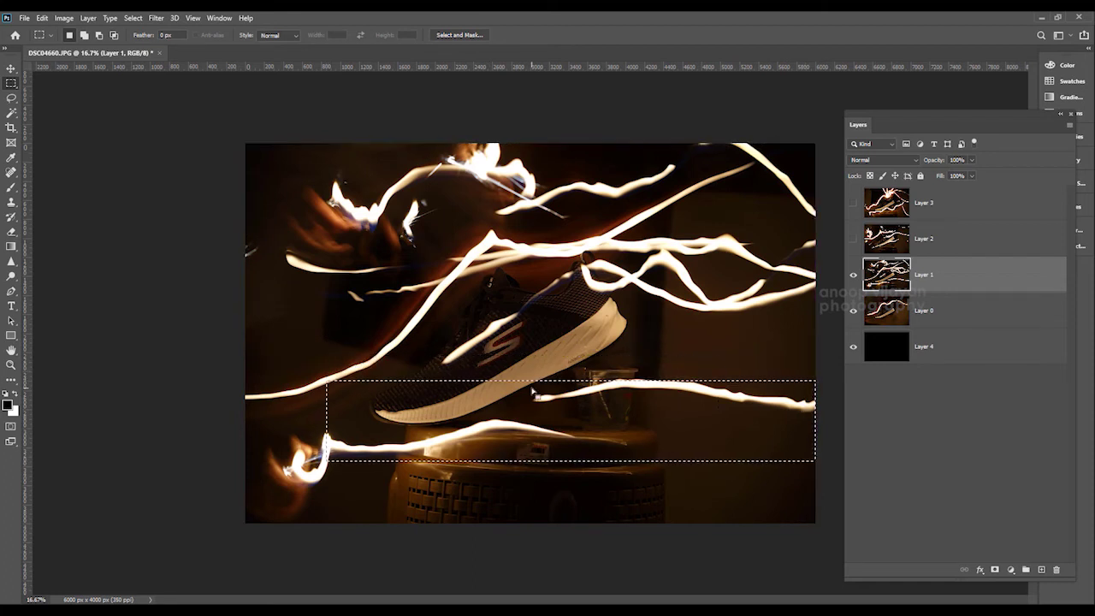
key(ctrl+d)
Add a layer mask that reveals all of Layer 1
click(88, 17)
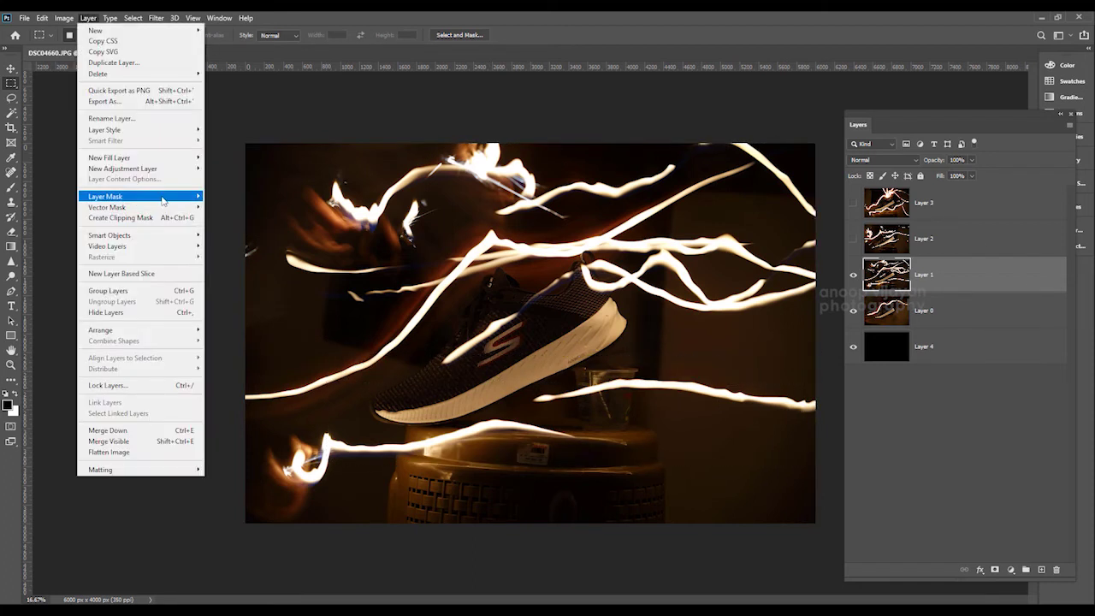
mouse_move(171, 196)
click(229, 195)
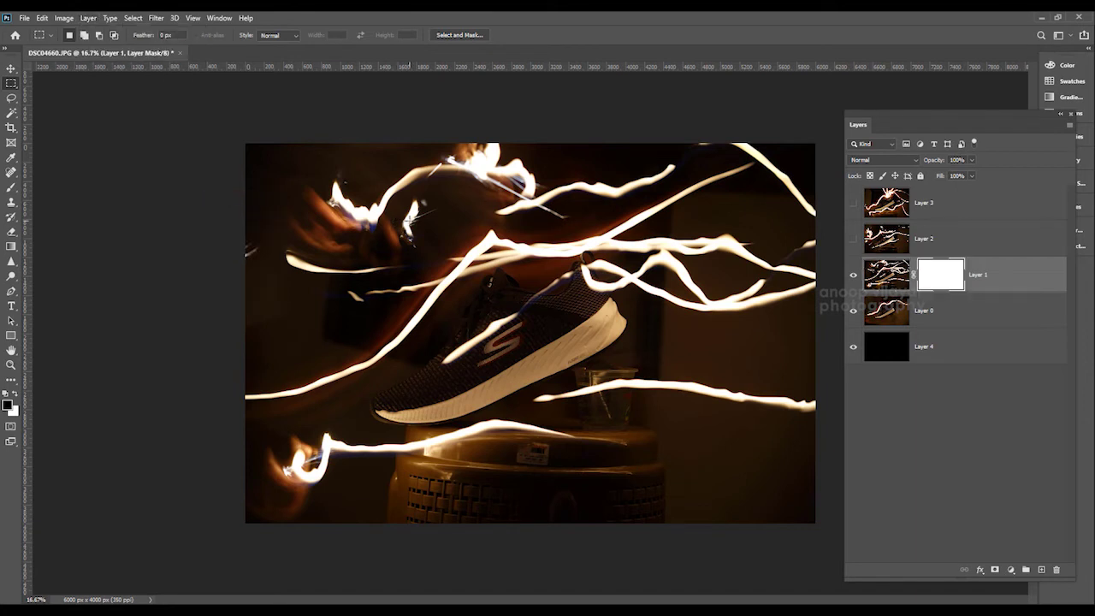
Paint black on Layer 1's mask with a 100% opacity brush to hide its upper streaks, shoe and stool
key(b)
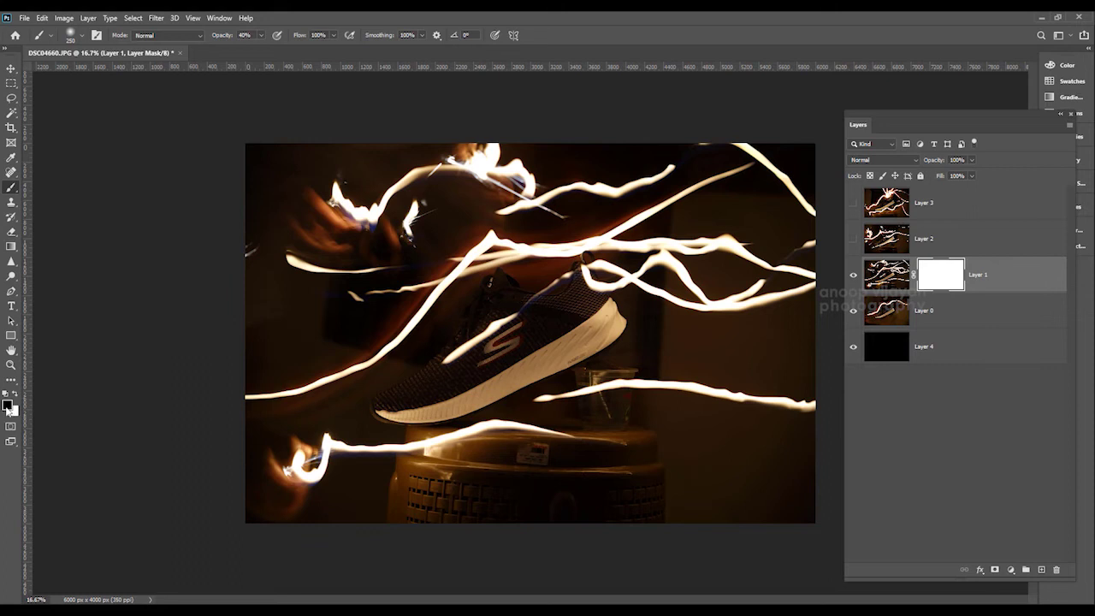
click(261, 35)
mouse_move(270, 265)
mouse_down()
mouse_move(368, 205)
mouse_move(316, 243)
mouse_move(513, 171)
mouse_move(496, 191)
mouse_move(496, 239)
mouse_move(587, 222)
mouse_move(624, 207)
mouse_move(667, 161)
mouse_move(778, 212)
mouse_move(749, 274)
mouse_move(761, 286)
mouse_move(728, 293)
mouse_move(607, 174)
mouse_move(765, 276)
mouse_move(631, 296)
mouse_move(770, 311)
mouse_up()
key(bracketleft)
key(bracketleft)
key(bracketleft)
key(bracketleft)
key(bracketleft)
key(bracketleft)
key(bracketleft)
mouse_move(306, 479)
mouse_down()
mouse_move(513, 244)
mouse_move(259, 362)
mouse_move(430, 202)
mouse_move(549, 317)
mouse_up()
mouse_move(654, 499)
mouse_down()
mouse_move(457, 510)
mouse_move(298, 529)
mouse_move(685, 510)
mouse_move(596, 477)
mouse_up()
Mask out the swirl and stool remnants around the streak below the shoe's toe on Layer 1
scroll(700, 526, up, 3)
drag(225, 368, 346, 396)
drag(94, 372, 416, 334)
mouse_move(428, 318)
mouse_down()
mouse_move(393, 305)
mouse_move(112, 368)
mouse_move(263, 409)
mouse_move(306, 359)
mouse_move(484, 416)
mouse_up()
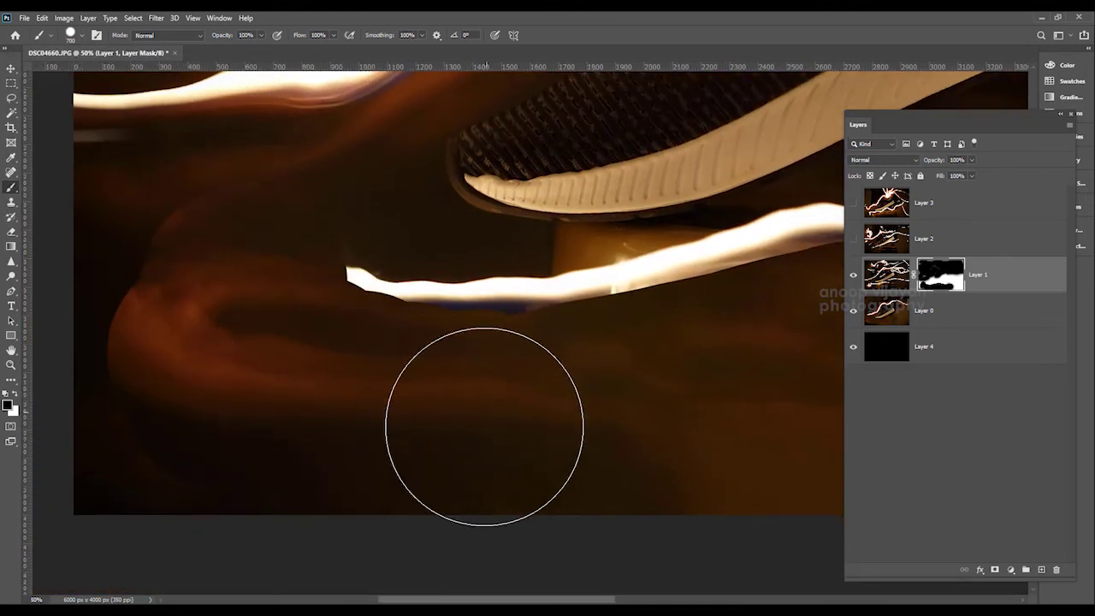
mouse_move(796, 358)
mouse_down()
mouse_move(505, 368)
mouse_move(284, 407)
mouse_up()
Paint black on Layer 1's mask close to the streaks below the sole with a smaller brush
key(bracketleft)
key(bracketleft)
key(bracketleft)
key(bracketleft)
key(bracketleft)
key(bracketleft)
key(bracketleft)
key(bracketleft)
key(bracketleft)
key(bracketleft)
key(bracketright)
key(bracketright)
key(bracketright)
key(bracketright)
mouse_move(298, 248)
mouse_down()
mouse_move(479, 261)
mouse_move(347, 242)
mouse_move(589, 303)
mouse_move(379, 216)
mouse_move(283, 210)
mouse_move(330, 211)
mouse_up()
key(bracketleft)
key(bracketleft)
mouse_move(386, 183)
mouse_down()
mouse_move(516, 177)
mouse_move(458, 205)
mouse_up()
Mask out the glass and stool edges around the streak below the heel with a size 100 brush
key(bracketleft)
key(bracketleft)
drag(319, 200, 255, 299)
mouse_move(286, 207)
mouse_down()
mouse_move(189, 248)
mouse_move(372, 208)
mouse_move(200, 238)
mouse_up()
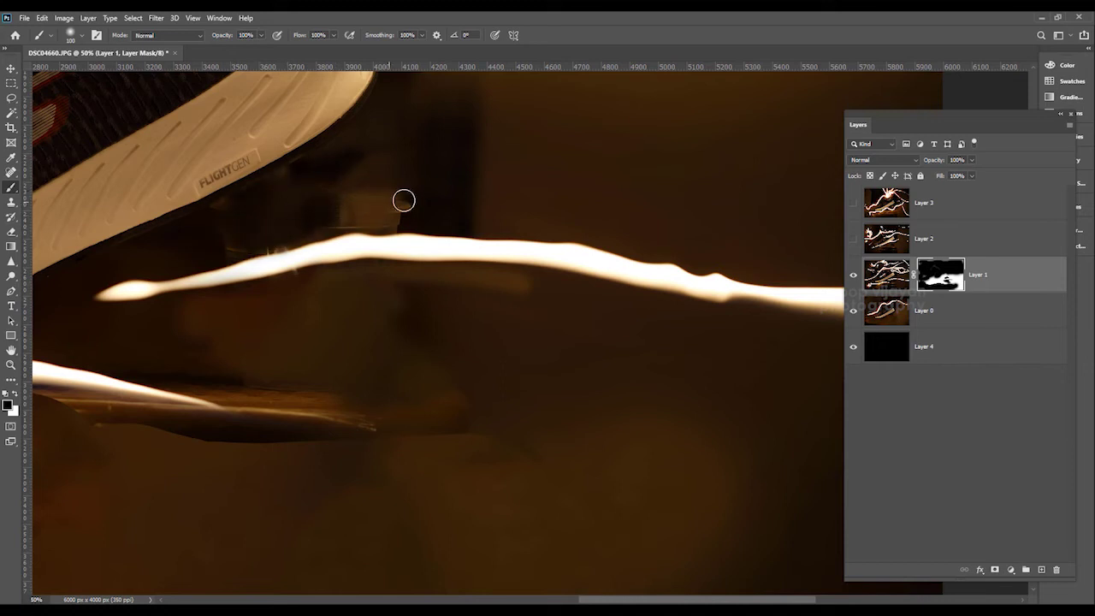
scroll(453, 199, left, 6)
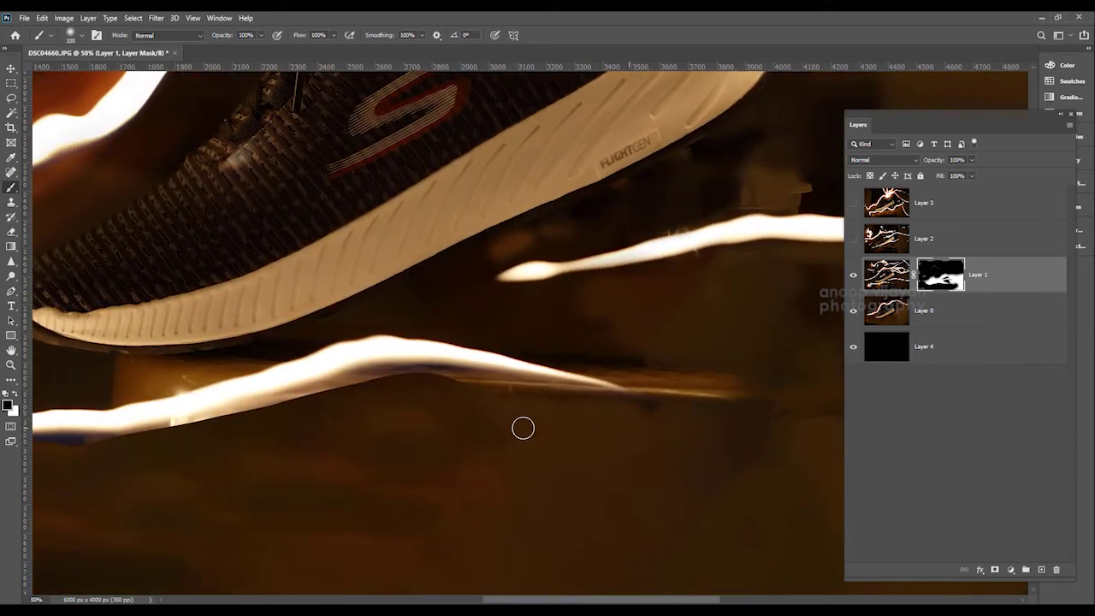
scroll(677, 433, left, 3)
Clean up the lower edge of the streak below the toe on Layer 1 with the Clone Stamp and a size 100 mask brush
key(ctrl+2)
key(s)
drag(194, 379, 206, 390)
key(b)
mouse_move(421, 384)
mouse_down()
mouse_move(259, 401)
mouse_move(194, 394)
mouse_move(439, 369)
mouse_move(571, 326)
mouse_move(670, 328)
mouse_move(599, 321)
mouse_move(330, 384)
mouse_up()
click(936, 279)
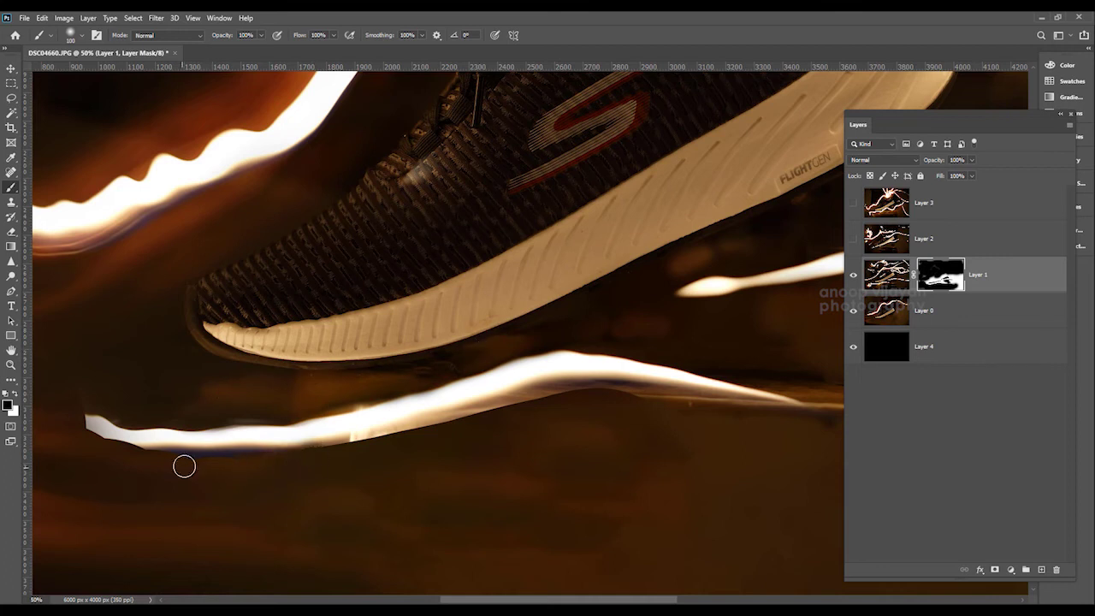
scroll(393, 435, right, 5)
drag(402, 408, 599, 413)
Paint black on Layer 1's mask around the heel and the streak behind it with a size 175 brush
key(bracketright)
key(bracketright)
key(bracketright)
key(bracketright)
key(bracketright)
key(bracketright)
key(bracketleft)
key(bracketleft)
key(bracketleft)
mouse_move(707, 154)
mouse_down()
mouse_move(628, 177)
mouse_move(612, 228)
mouse_up()
drag(455, 257, 618, 236)
drag(784, 164, 540, 254)
drag(364, 300, 799, 213)
key(ctrl+minus)
key(ctrl+minus)
key(ctrl+minus)
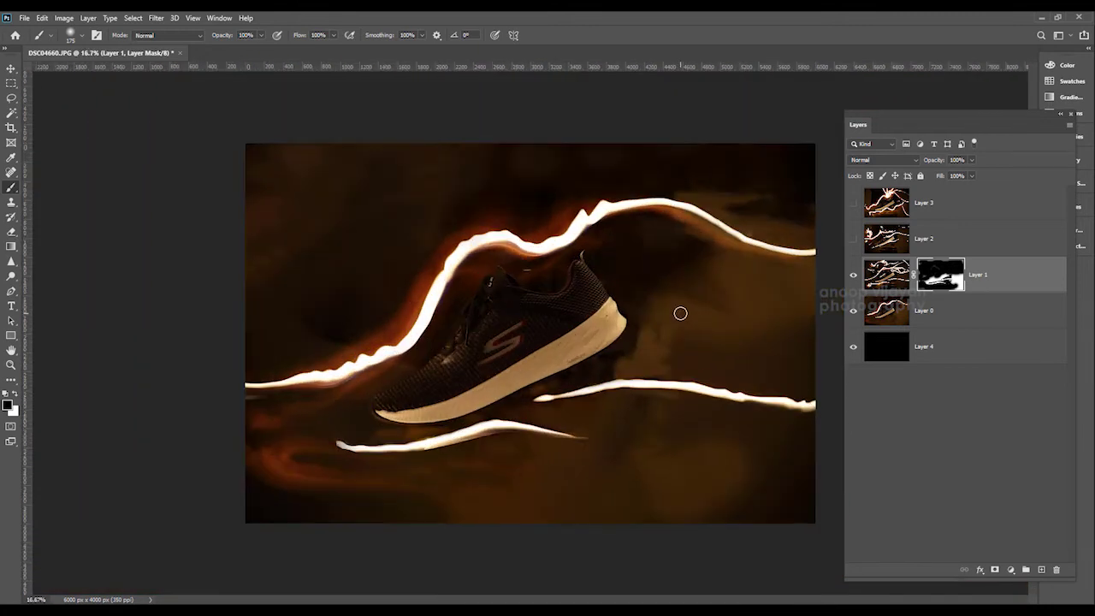
Mask out Layer 1's background between the heel and the streak behind it with a much larger brush
key(bracketright)
key(bracketright)
key(bracketright)
key(bracketright)
key(bracketright)
key(bracketright)
key(bracketright)
key(bracketright)
key(bracketright)
key(bracketright)
drag(726, 346, 505, 370)
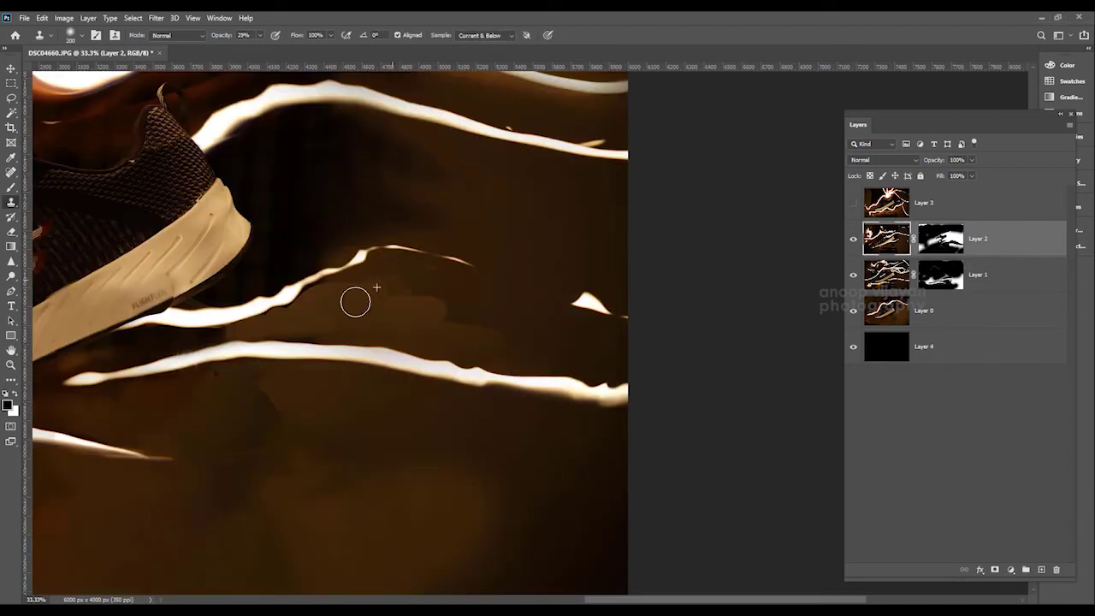
Smooth the background patches between the streaks behind the heel on Layer 2 with a size 200 Clone Stamp at 29% opacity
drag(233, 273, 344, 256)
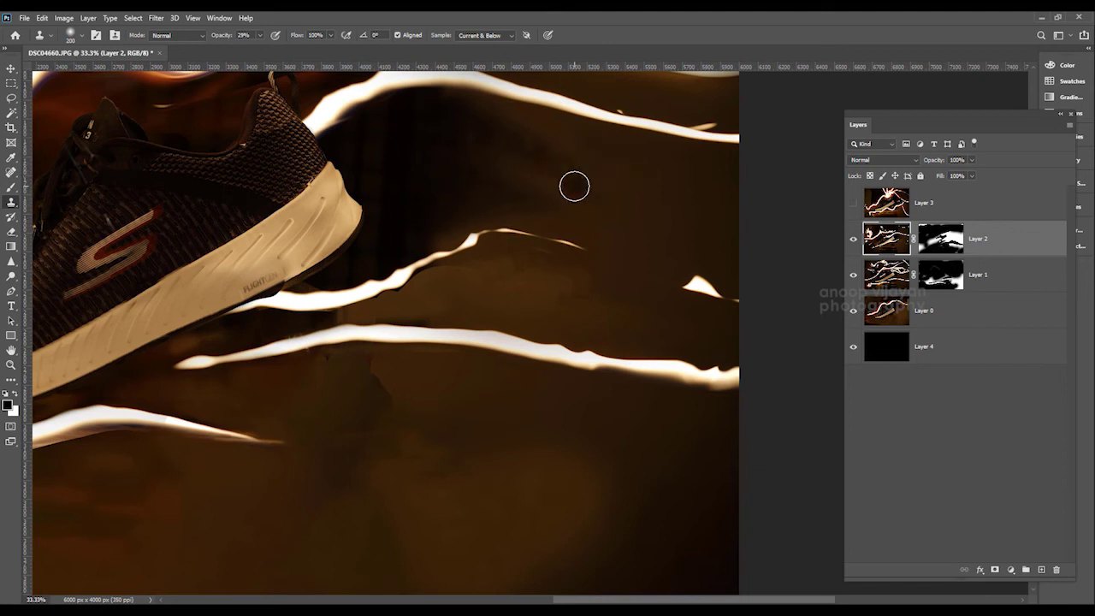
scroll(574, 185, down, 2)
scroll(665, 248, up, 3)
drag(516, 239, 499, 248)
Mask out the stray light specks between the upper streaks on Layer 2 with a size 70 brush
click(941, 238)
key(b)
key(bracketleft)
key(bracketleft)
key(bracketleft)
key(bracketleft)
key(bracketleft)
key(bracketleft)
key(bracketleft)
key(bracketleft)
key(bracketleft)
key(bracketleft)
key(bracketleft)
key(bracketleft)
key(bracketleft)
key(bracketleft)
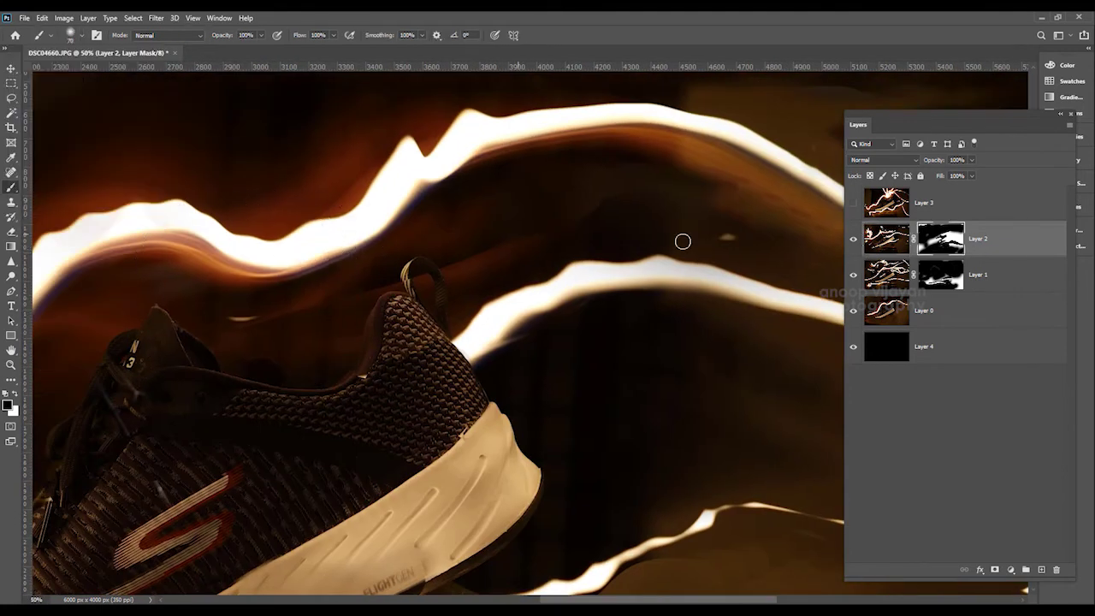
scroll(747, 238, down, 3)
Switch to Layer 1's mask with a larger brush
key(bracketright)
key(bracketright)
key(bracketright)
key(bracketright)
key(bracketright)
key(bracketright)
key(bracketright)
key(alt+bracketleft)
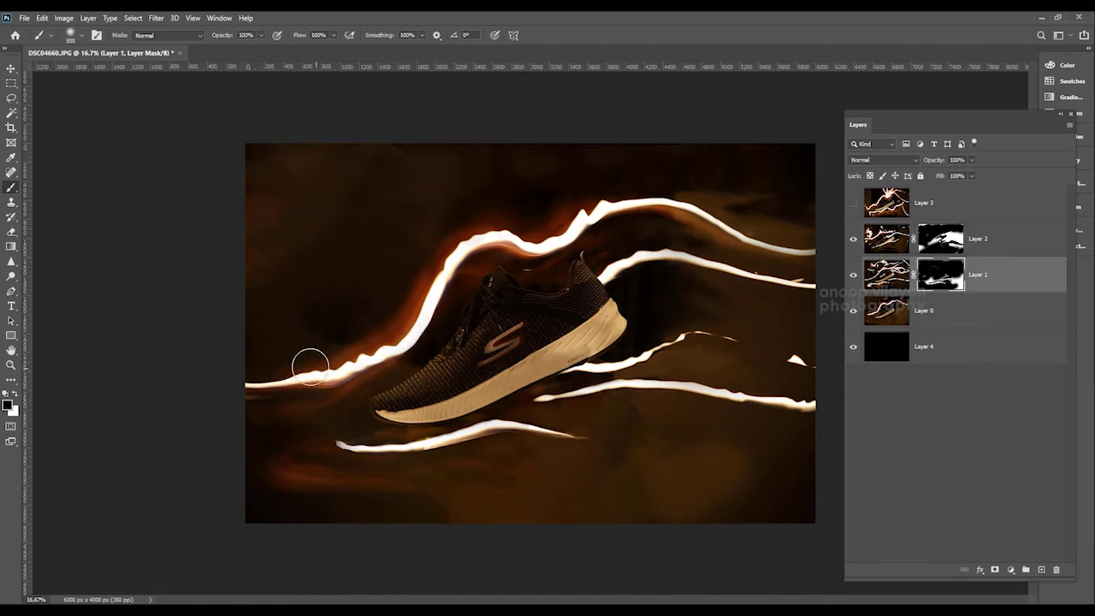
Show Layer 3 and paint black on its mask over the light remnants above the shoe opening and at the image's lower-right edge
click(853, 203)
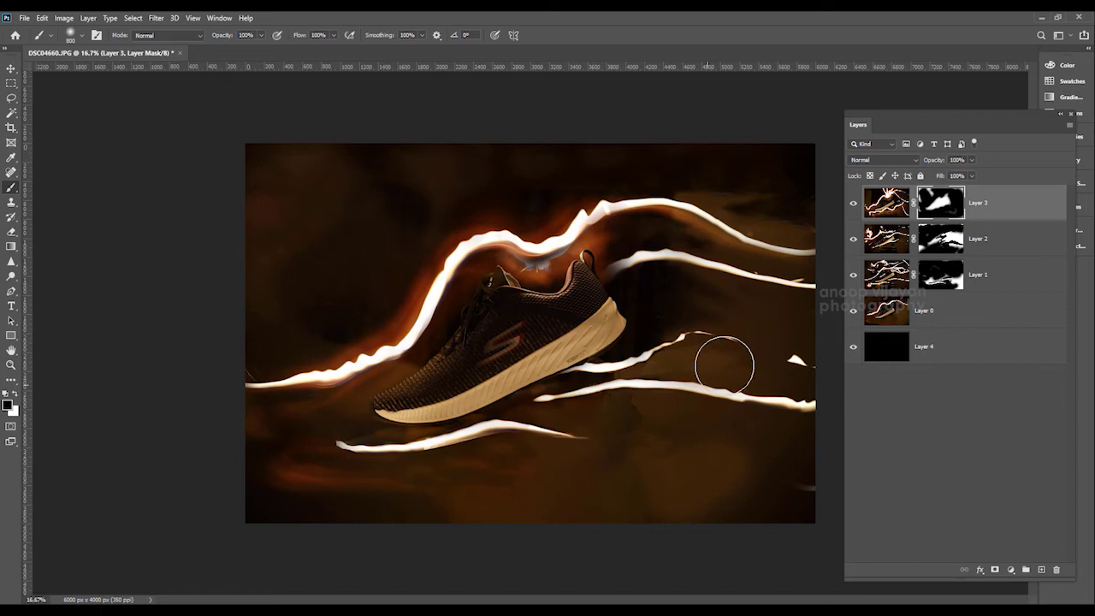
key(bracketright)
key(bracketright)
click(806, 488)
drag(557, 255, 533, 251)
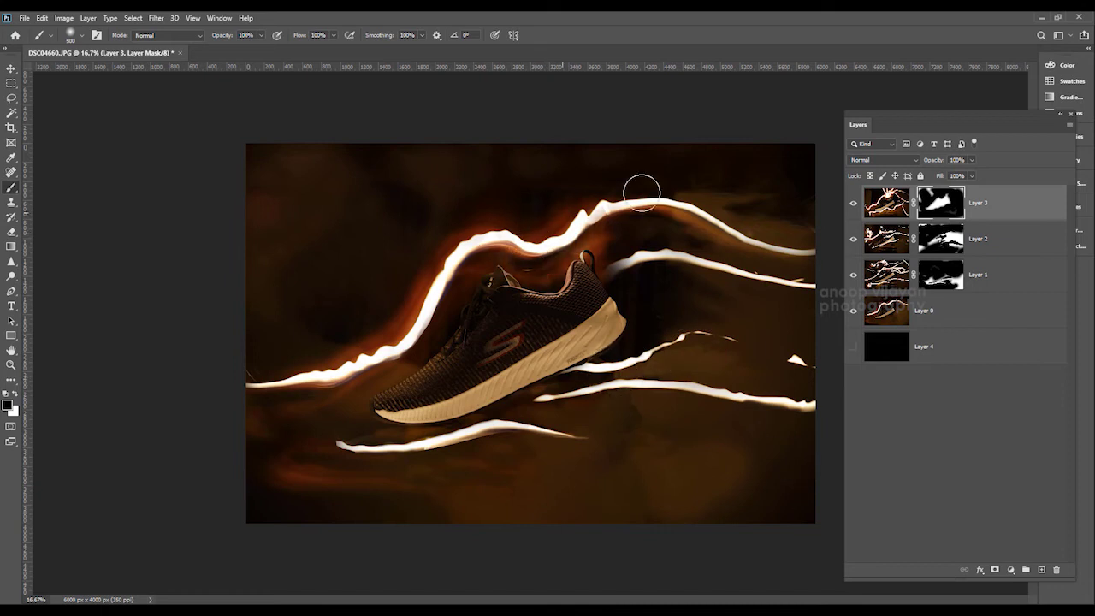
Refine the masks of Layer 2 and Layer 3 to bring back the start of the streak behind the heel
key(alt+bracketleft)
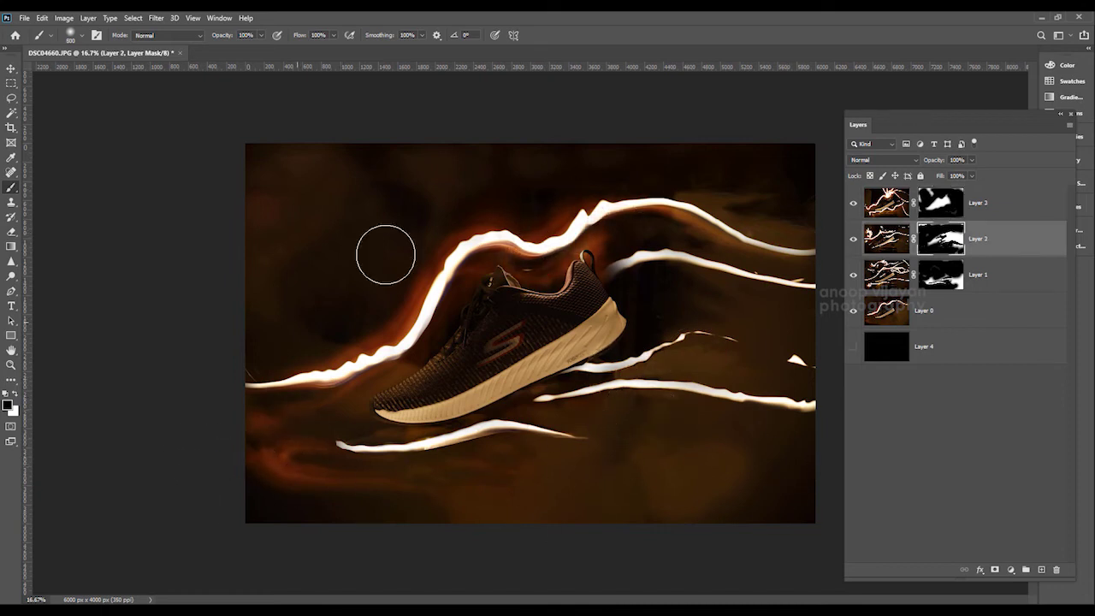
key(alt+bracketright)
click(901, 225)
key(x)
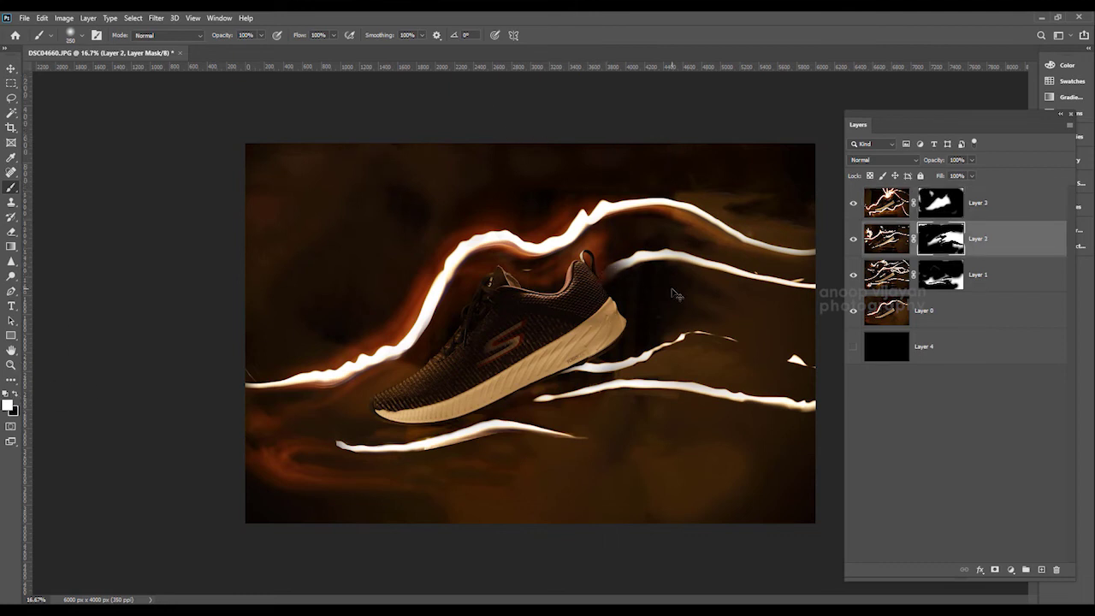
scroll(638, 271, up, 3)
key(alt+bracketright)
key(x)
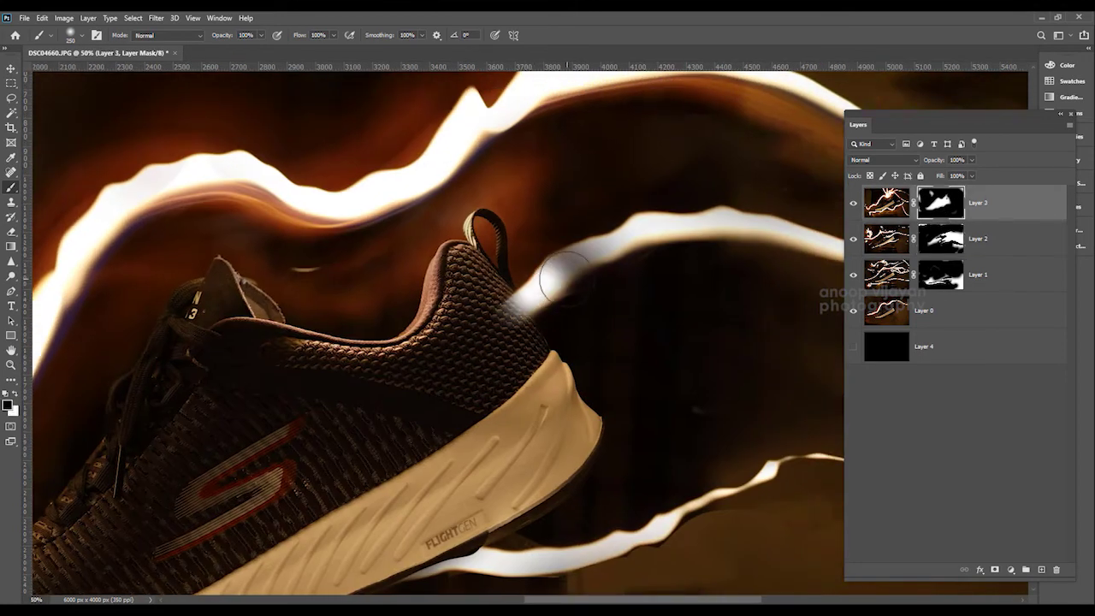
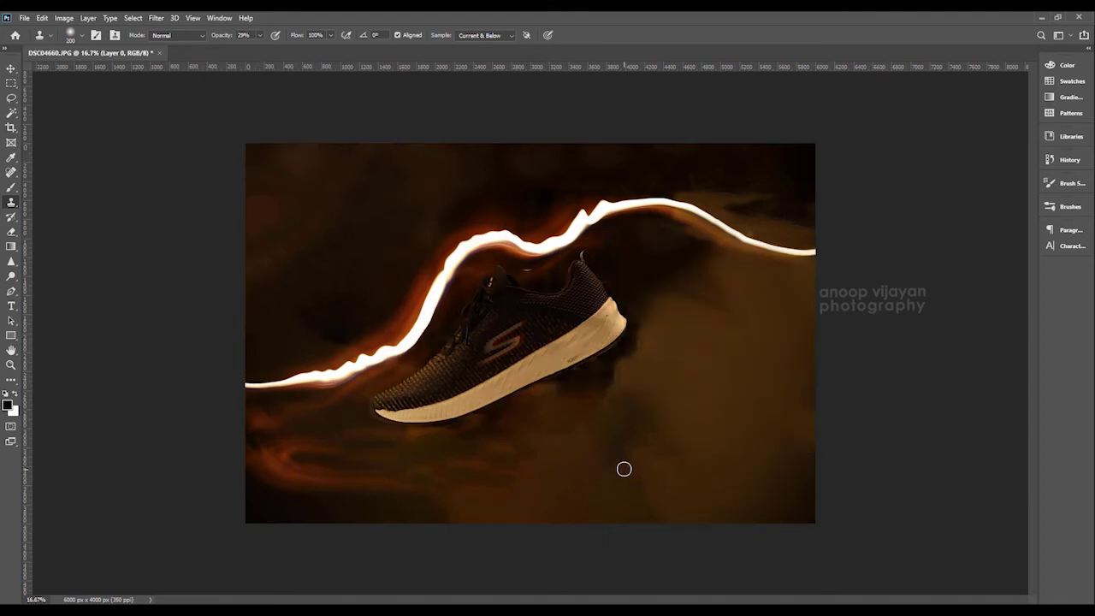
Clone dark background over the uneven patches above the streak's left part on Layer 0 with a large 29% opacity stamp
key(ctrl+plus)
key(ctrl+plus)
key(bracketright)
key(bracketright)
key(bracketright)
key(bracketright)
drag(416, 340, 463, 324)
drag(480, 212, 408, 313)
alt+click(372, 134)
drag(358, 198, 315, 290)
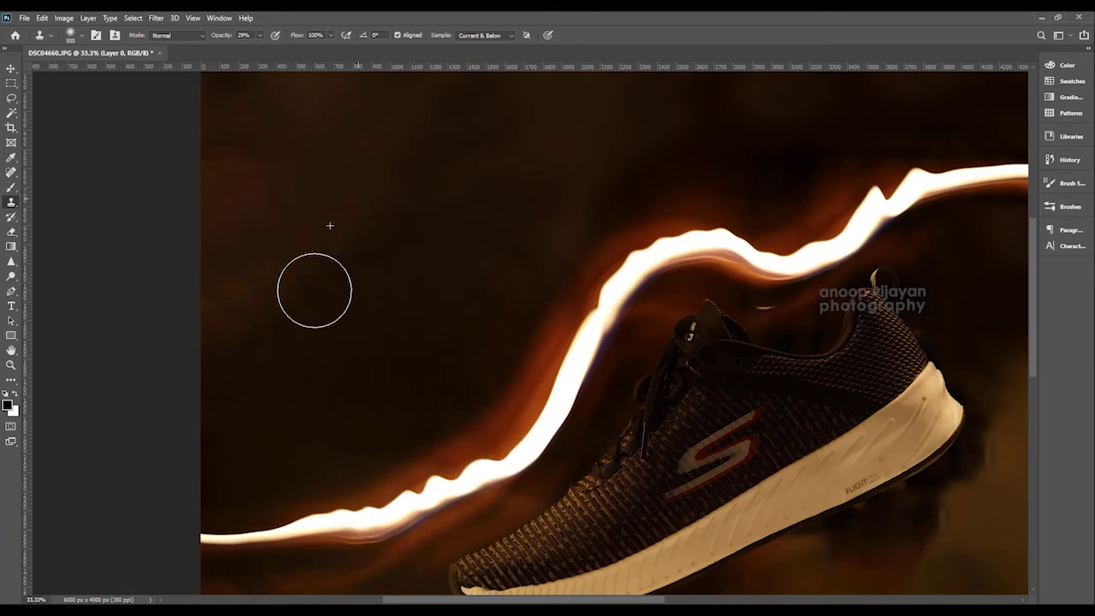
Even out the dark background above the middle and right part of the light streak on Layer 0 with the Clone Stamp
drag(770, 171, 508, 289)
drag(529, 267, 580, 232)
click(520, 197)
alt+click(501, 191)
click(316, 215)
drag(794, 192, 527, 197)
drag(696, 239, 633, 280)
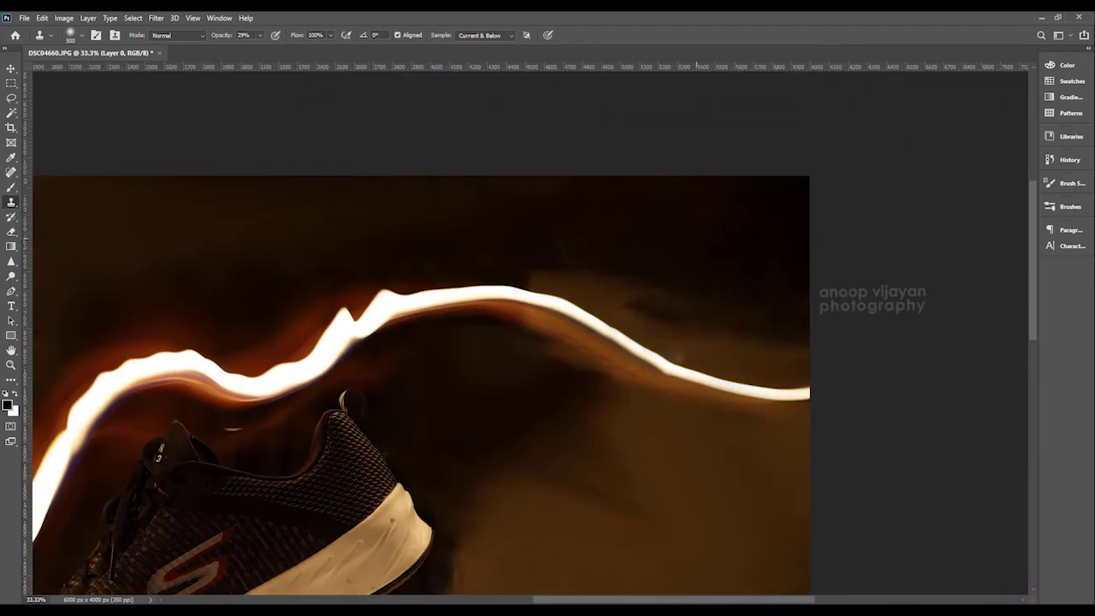
Clone dark background over the brown patch along the streak's upper-right curve with a size 200 stamp
key(bracketleft)
key(bracketleft)
key(bracketleft)
key(bracketleft)
alt+click(306, 320)
mouse_move(564, 273)
mouse_down()
mouse_move(442, 281)
mouse_move(544, 279)
mouse_move(526, 276)
mouse_up()
alt+click(279, 254)
alt+click(607, 268)
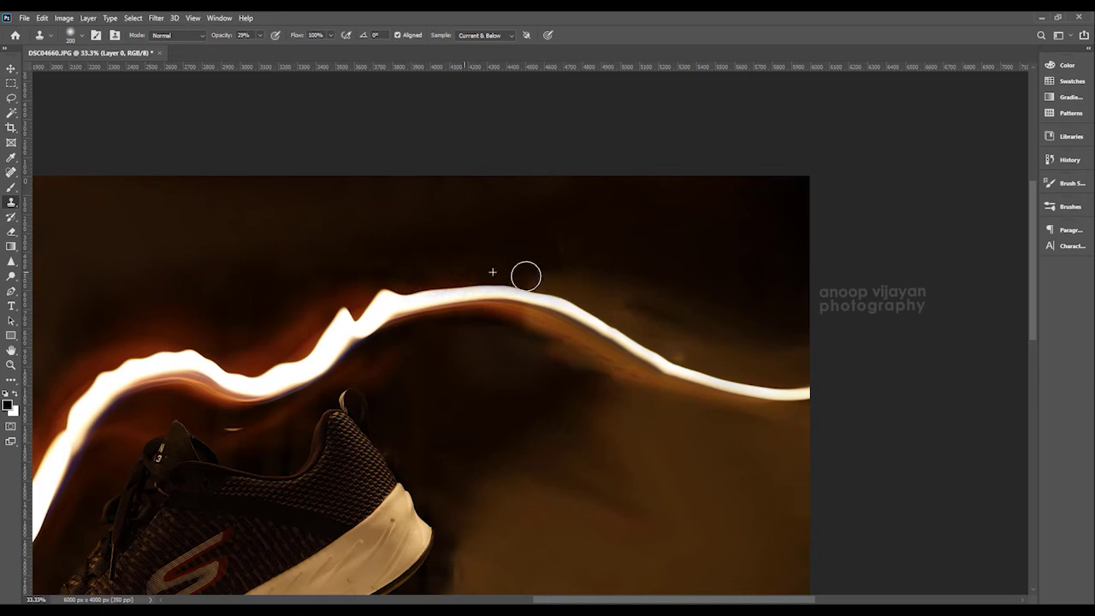
drag(547, 358, 588, 292)
Darken the brown background behind the heel and beneath the streak by cloning darker areas with a size 600 stamp
alt+click(541, 339)
key(bracketright)
key(bracketright)
key(bracketright)
key(bracketright)
key(bracketright)
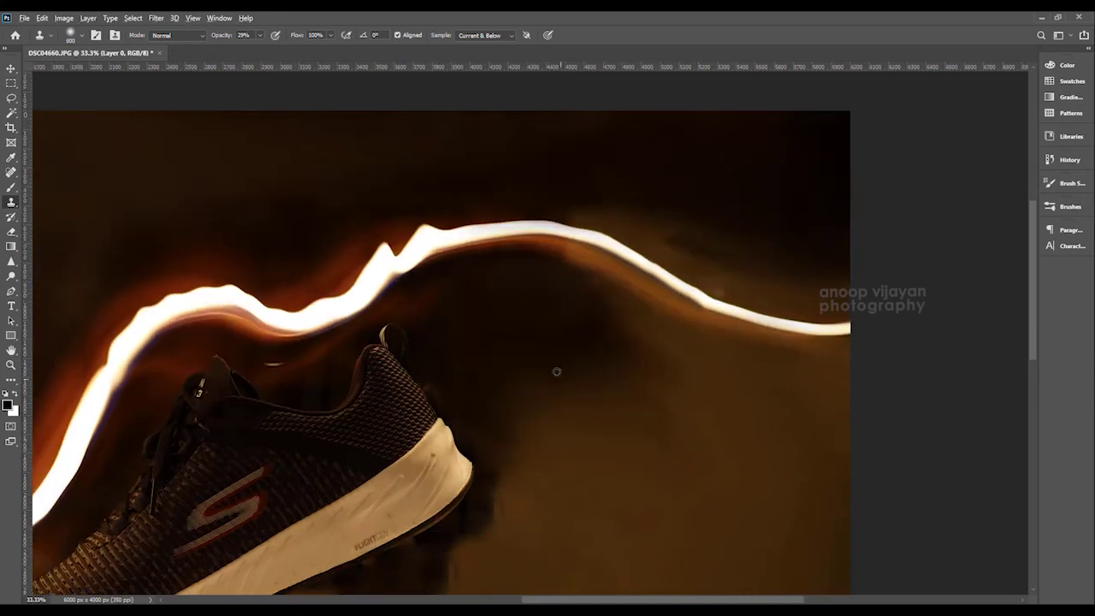
drag(660, 444, 974, 388)
alt+click(210, 186)
drag(904, 337, 772, 264)
drag(93, 125, 34, 117)
mouse_move(685, 248)
mouse_down()
mouse_move(761, 223)
mouse_move(596, 462)
mouse_move(622, 410)
mouse_up()
drag(722, 420, 767, 402)
alt+click(627, 210)
alt+click(668, 202)
drag(674, 262, 697, 287)
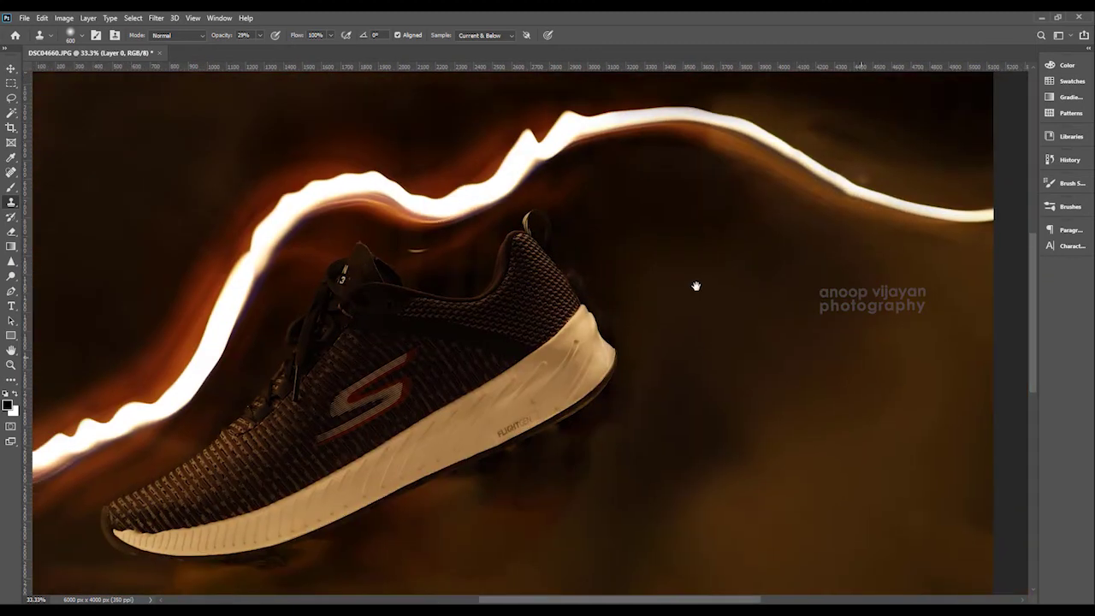
Even out the background below the sole down to the image's lower edge with the size 600 Clone Stamp
drag(720, 539, 717, 438)
mouse_move(743, 469)
mouse_down()
mouse_move(759, 465)
mouse_move(704, 472)
mouse_up()
alt+click(624, 445)
drag(598, 407, 559, 420)
drag(505, 497, 752, 420)
alt+click(690, 560)
drag(733, 565, 736, 573)
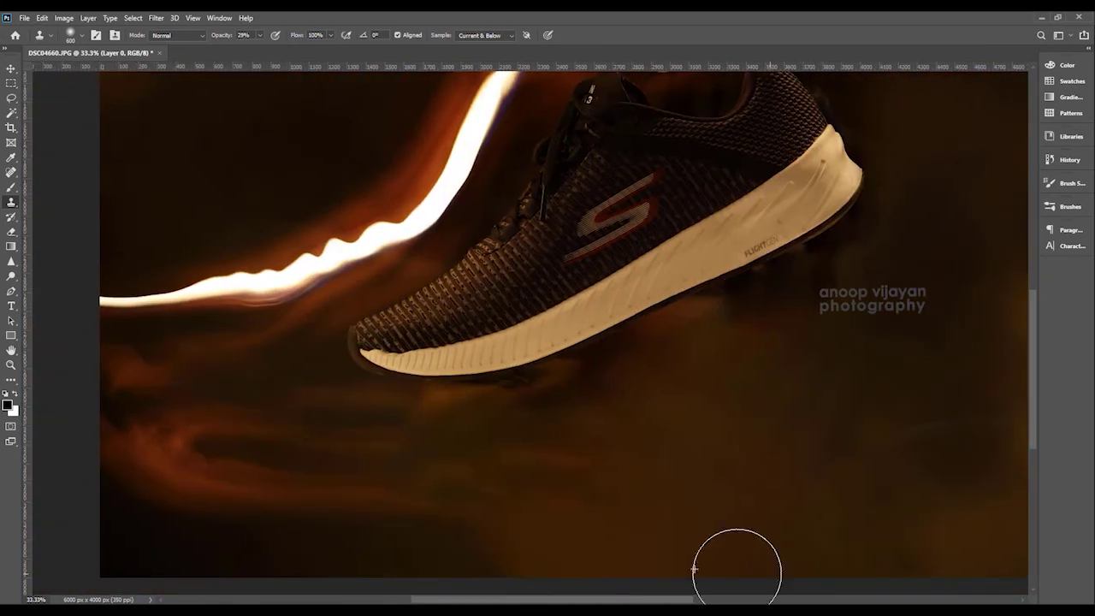
Blend the remaining background patches around and below the heel with a size 200 Clone Stamp
scroll(984, 555, right, 6)
scroll(985, 555, up, 1)
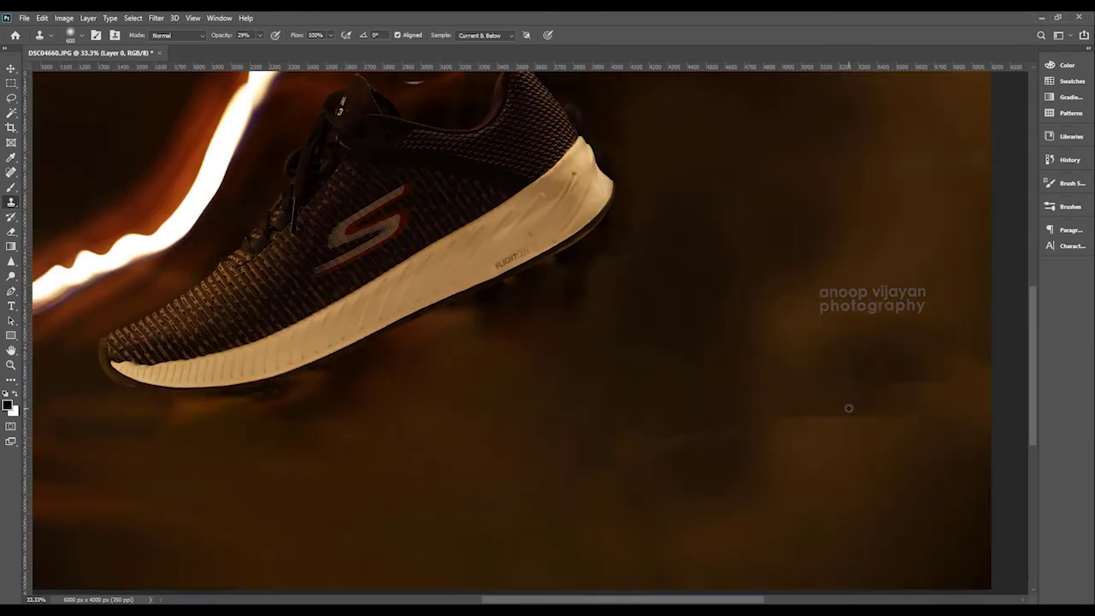
scroll(699, 371, right, 2)
scroll(699, 372, down, 1)
scroll(484, 484, right, 3)
scroll(484, 484, up, 5)
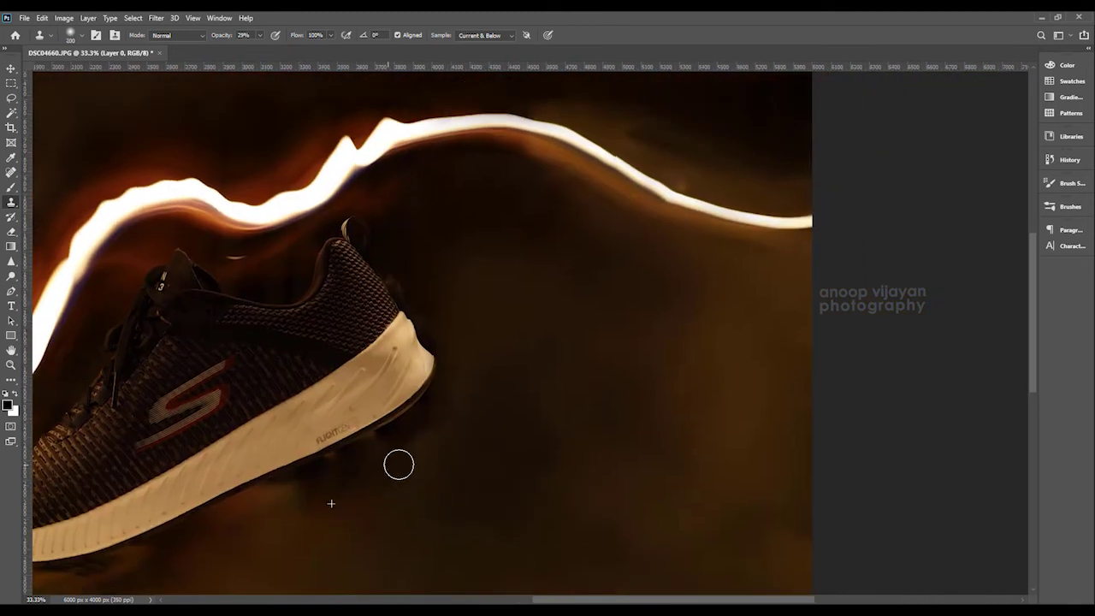
scroll(467, 368, right, 3)
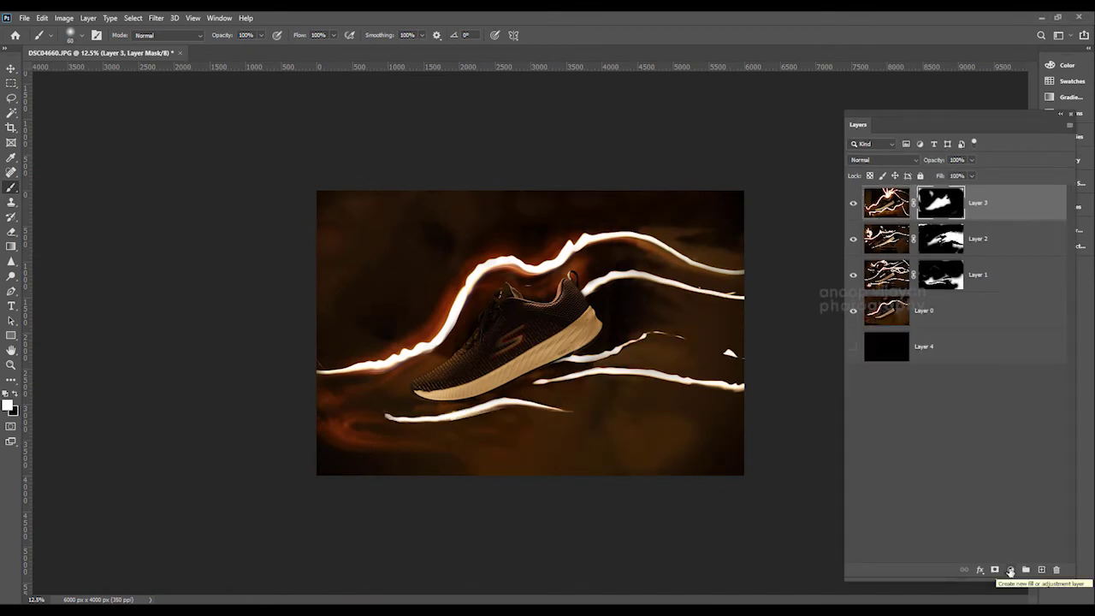
Add a Levels adjustment layer above Layer 3 with the midtones at 0.68
click(1010, 570)
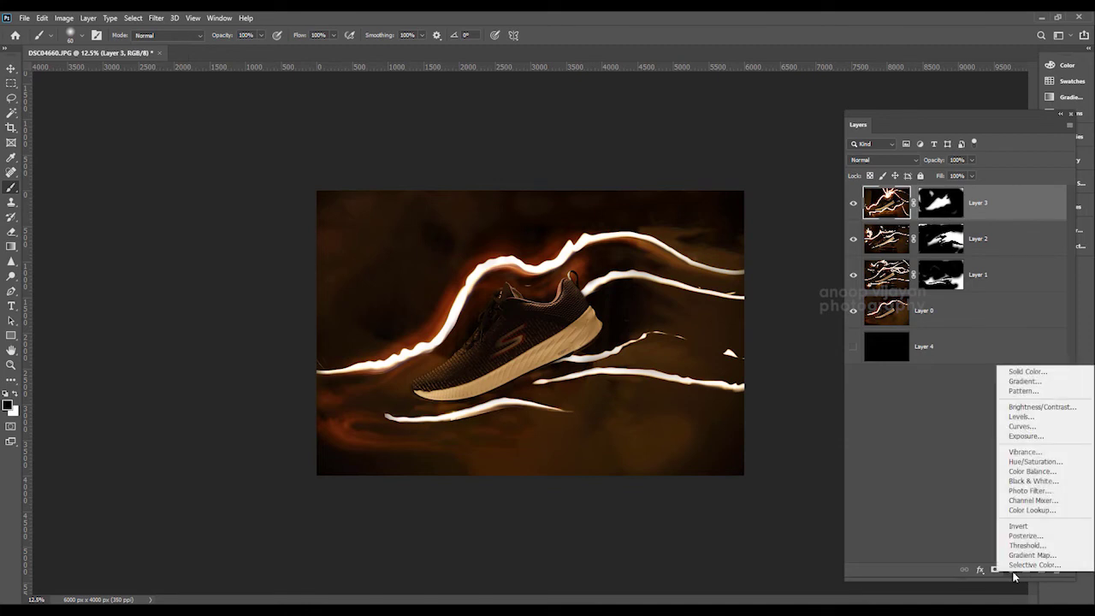
click(1021, 417)
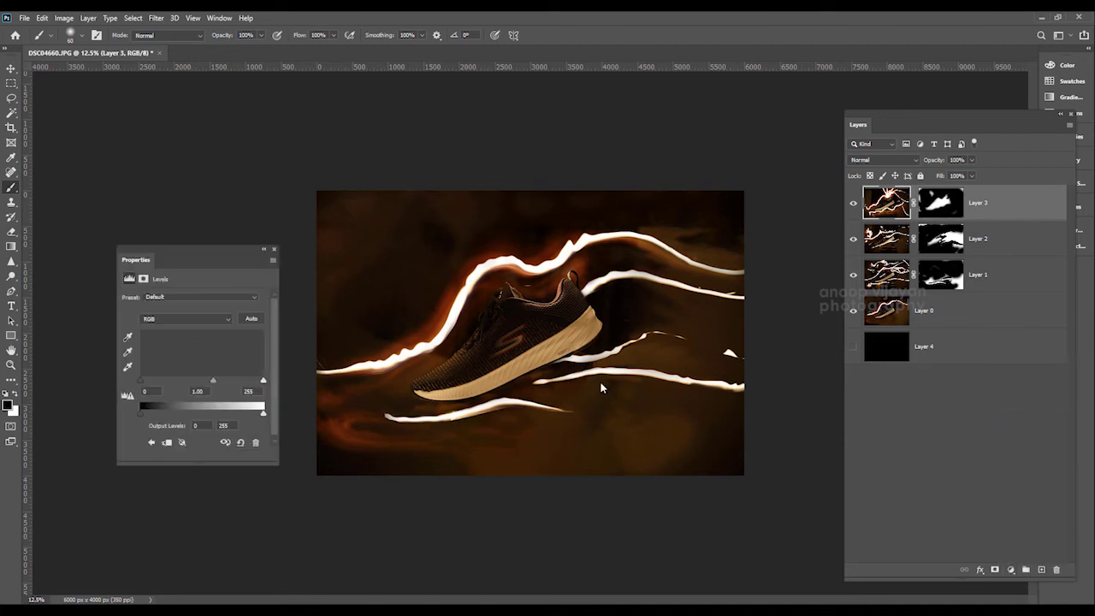
drag(204, 383, 222, 385)
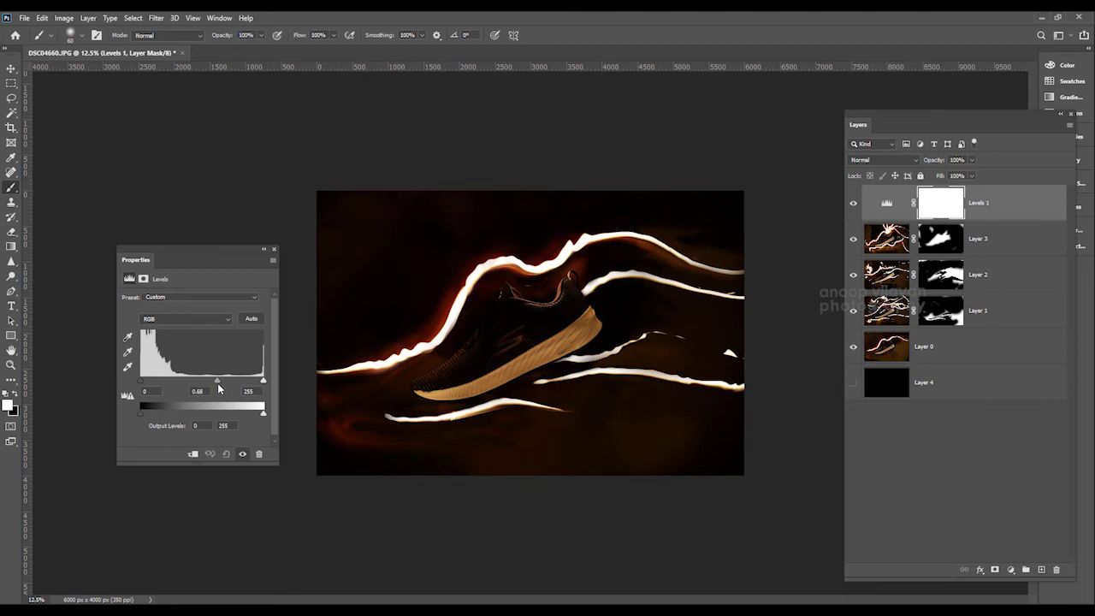
click(273, 249)
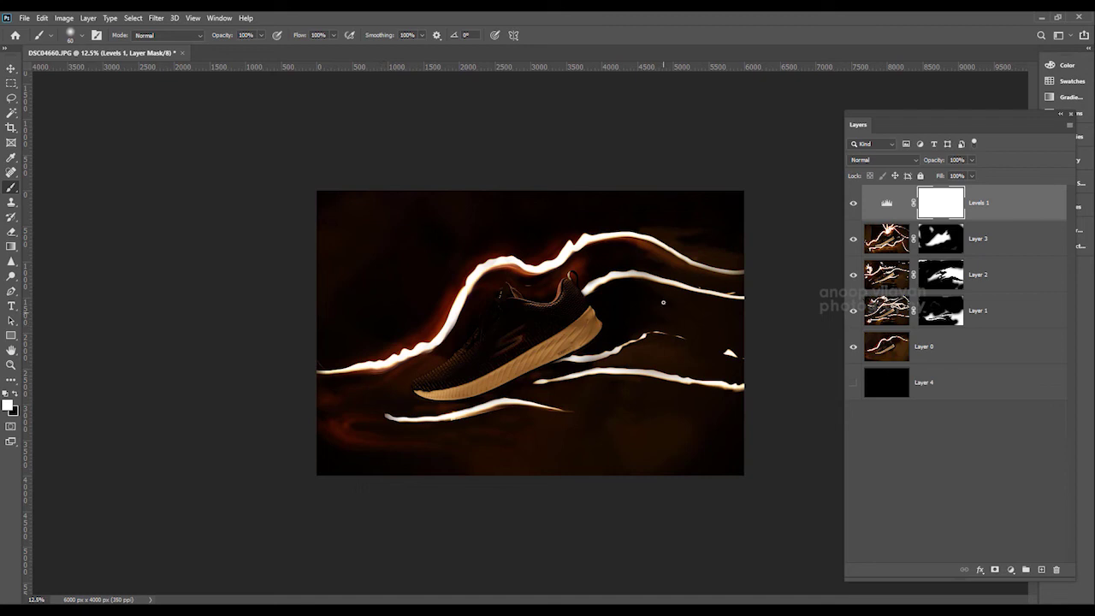
Paint black on the Levels mask over the shoe with an enlarged brush to keep its brightness
key(])
key(])
key(])
key(])
key(])
key(])
click(15, 392)
mouse_move(508, 409)
mouse_down()
mouse_move(464, 313)
mouse_move(625, 269)
mouse_up()
Paint black on the Levels mask along the upper and lower light streaks with a smaller brush
key(bracketleft)
key(bracketleft)
key(bracketleft)
key(bracketleft)
drag(564, 252, 727, 266)
drag(727, 377, 513, 376)
key(ctrl+plus)
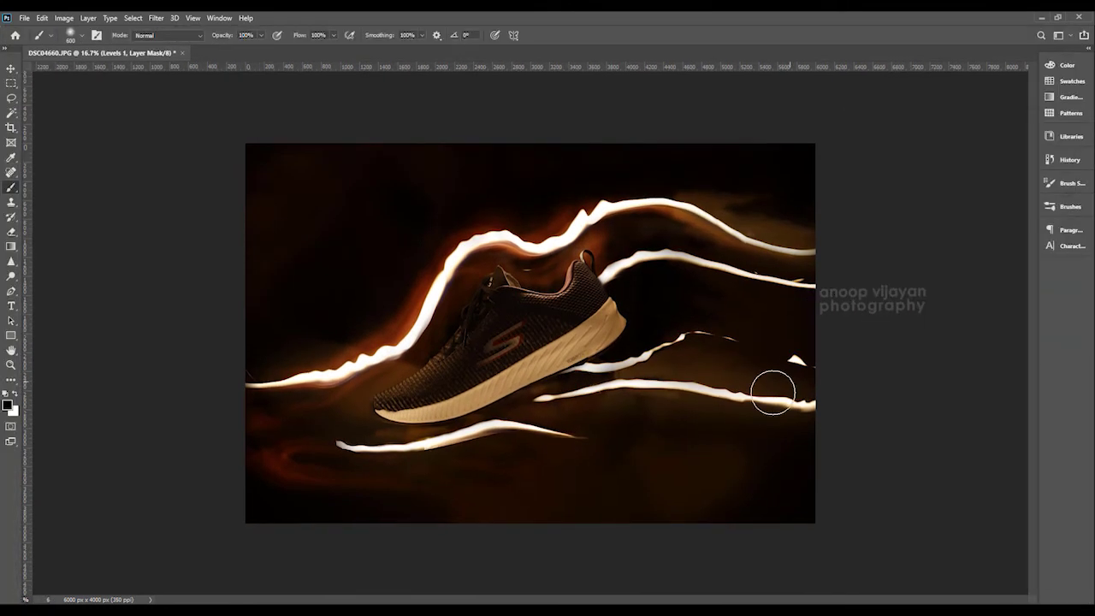
key(ctrl+plus)
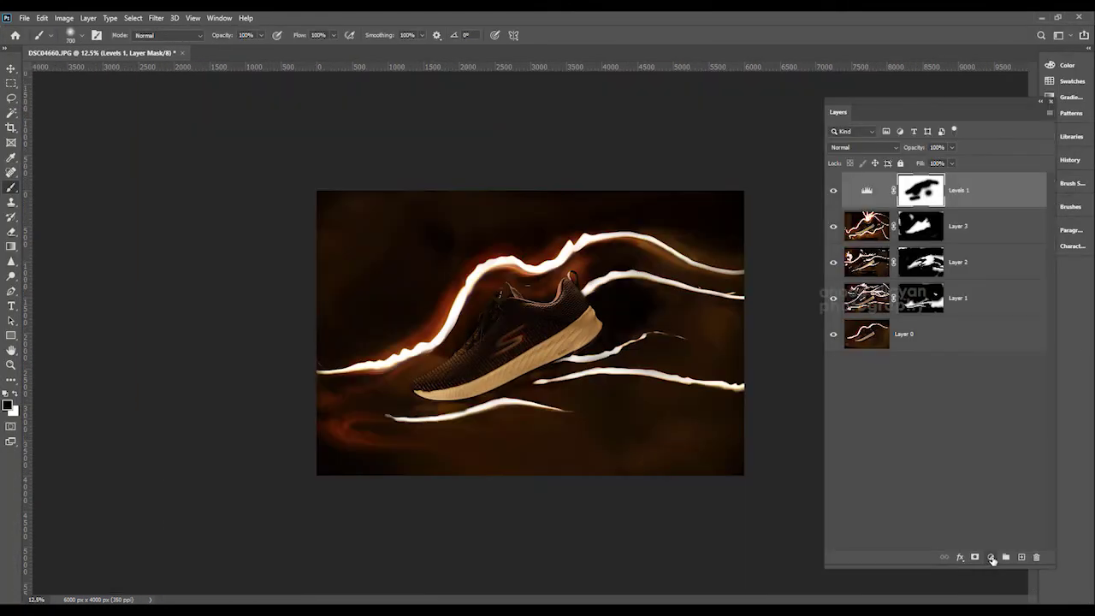
Add a Brightness/Contrast adjustment layer on top with the brightness lowered to about -68
click(990, 557)
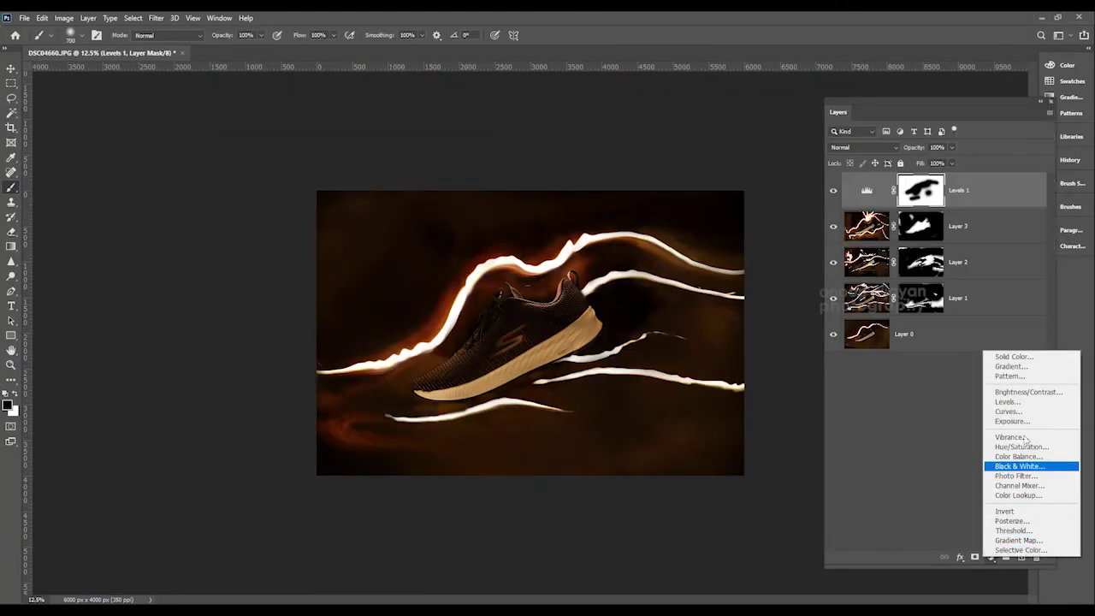
click(1029, 392)
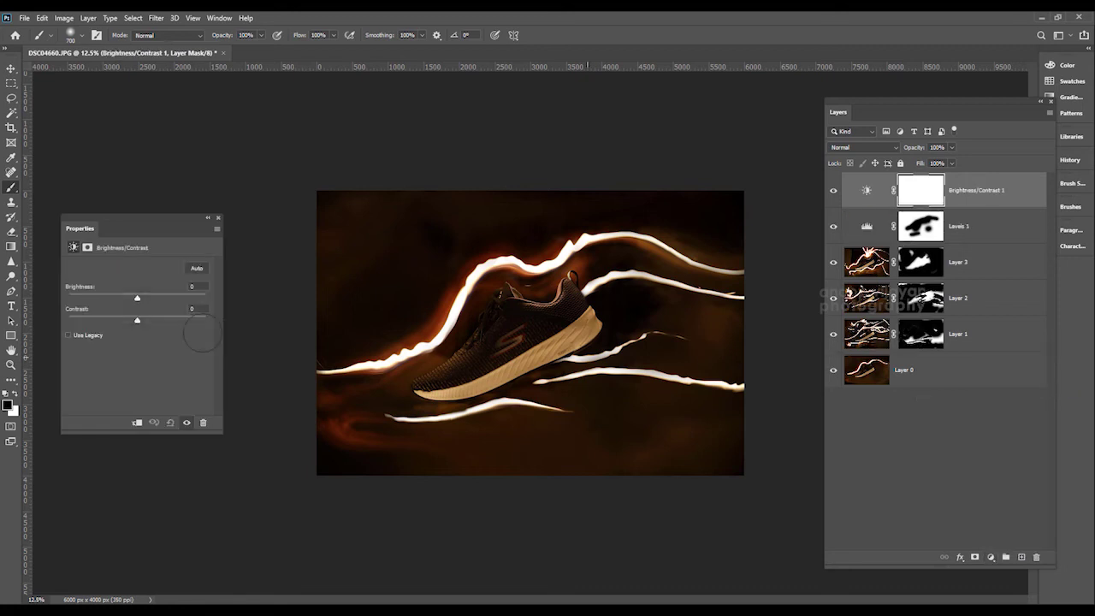
drag(137, 301, 106, 307)
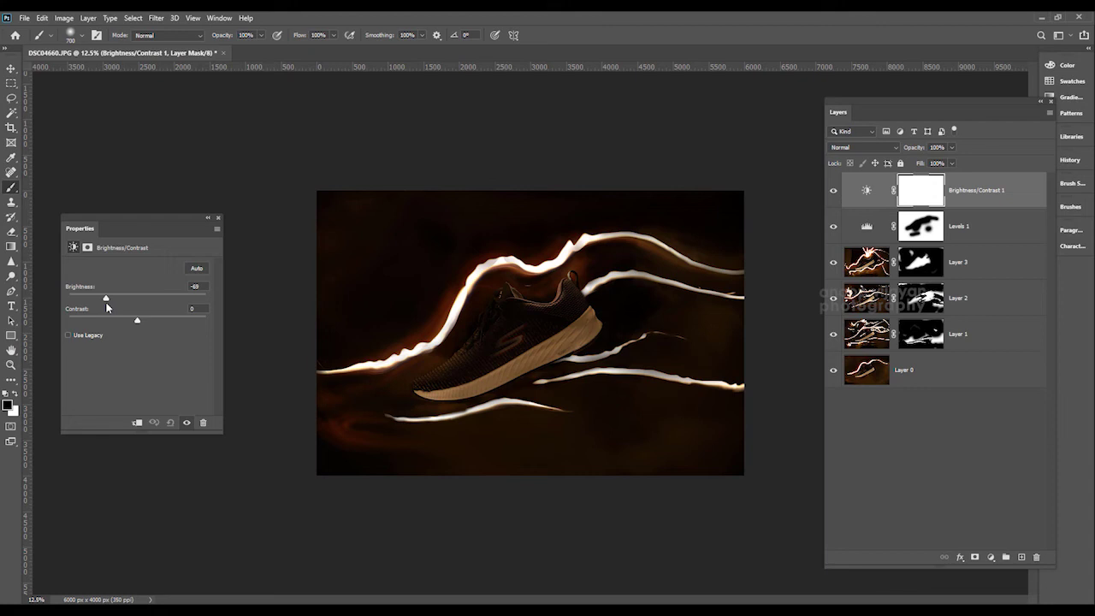
Paint black on the Brightness/Contrast mask over the shoe and nearby streaks, and view the image without the surrounding interface
click(925, 194)
mouse_move(604, 323)
mouse_down()
mouse_move(521, 373)
mouse_move(557, 353)
mouse_move(503, 366)
mouse_move(511, 337)
mouse_move(398, 381)
mouse_move(409, 393)
mouse_move(437, 371)
mouse_up()
mouse_move(562, 295)
mouse_down()
mouse_move(541, 306)
mouse_move(604, 323)
mouse_move(596, 336)
mouse_move(647, 341)
mouse_move(638, 257)
mouse_up()
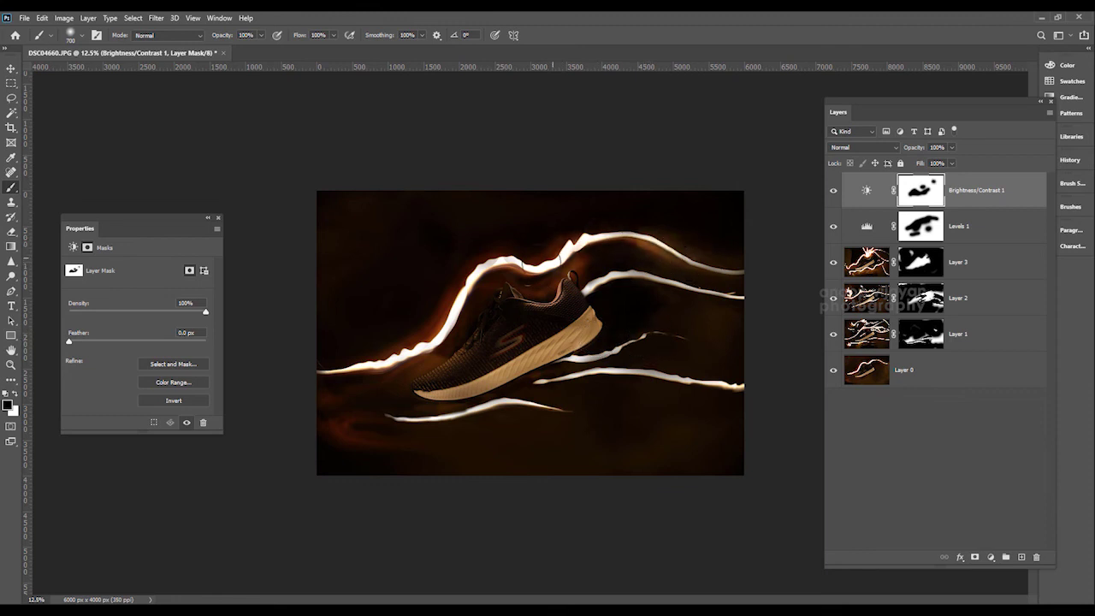
key(Tab)
key(ctrl+minus)
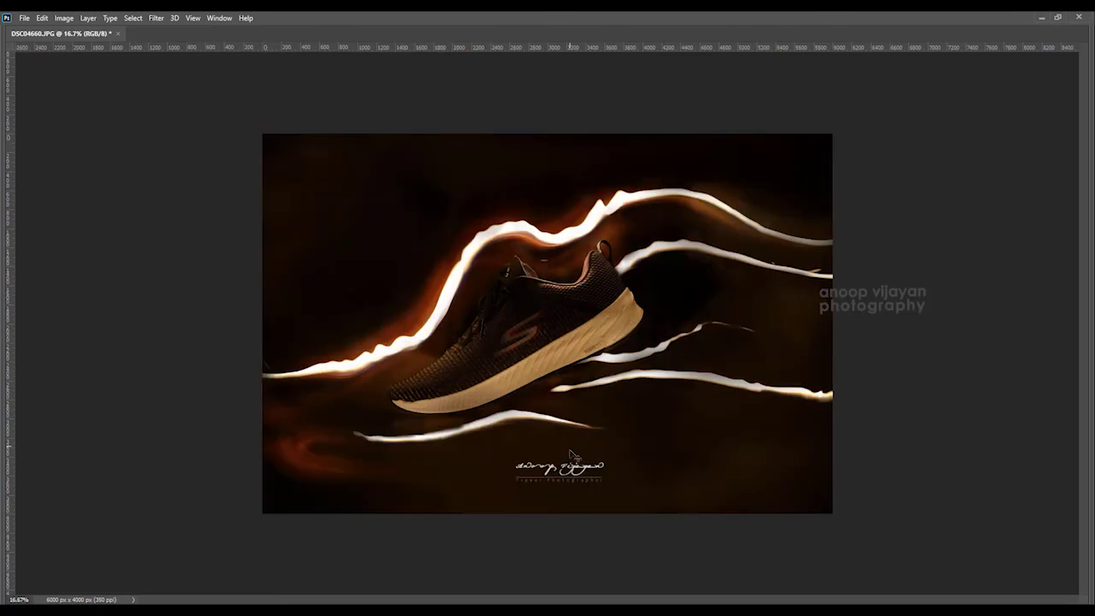
Scale down the signature watermark below the shoe, accepting existing pixel data for all missing fonts, and close the layer properties
key(ctrl+t)
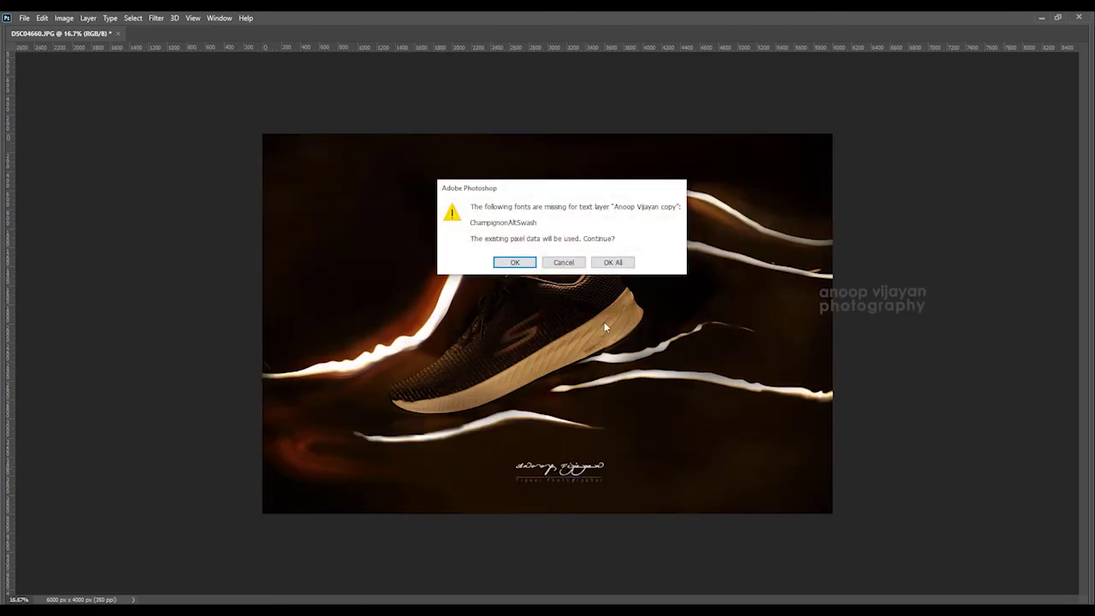
click(621, 261)
drag(606, 462, 566, 465)
key(Return)
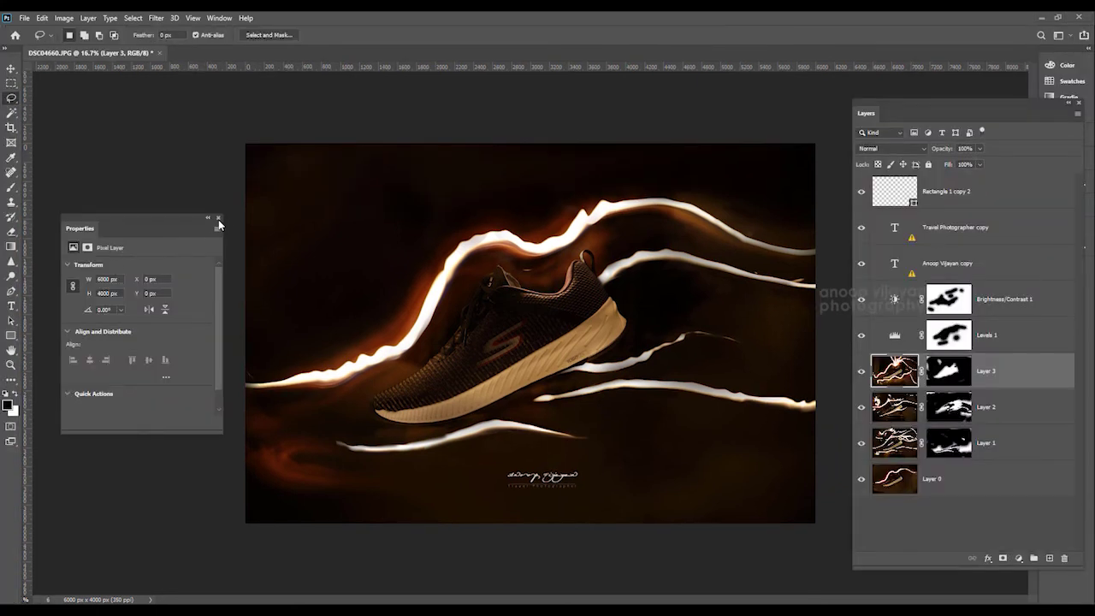
click(218, 219)
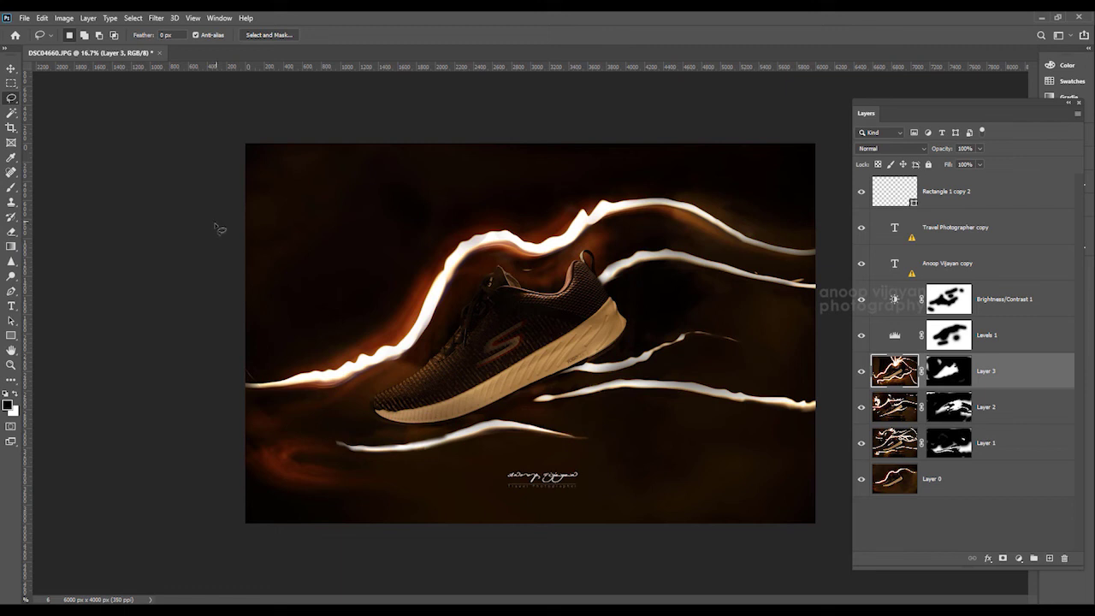
Switch to Photos, examine the original light-painting shots and the file new final.jpg, and return to Photoshop
mouse_move(490, 609)
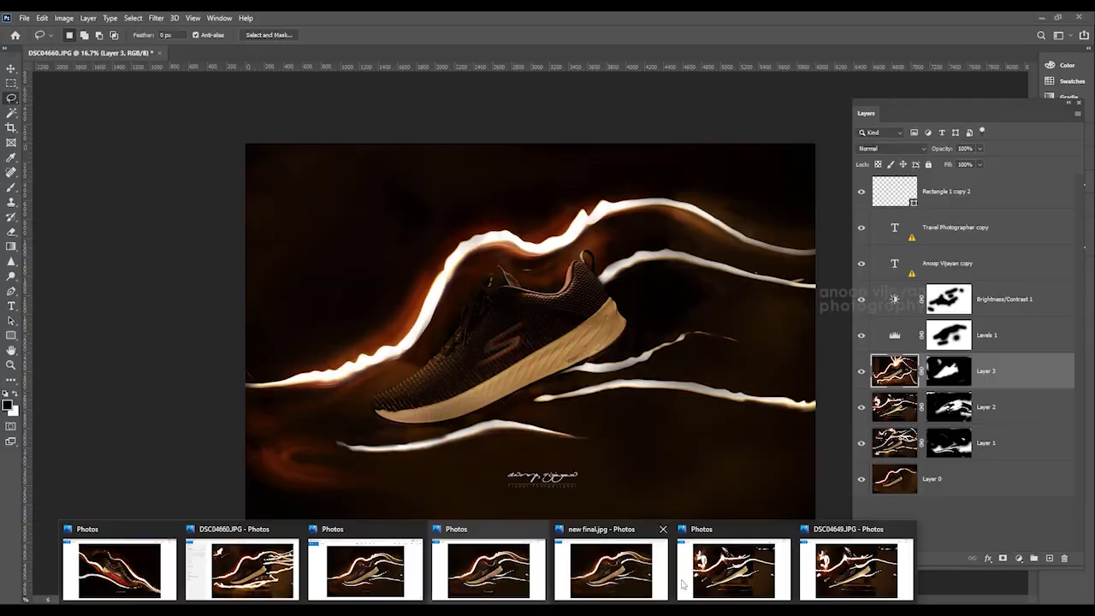
click(710, 575)
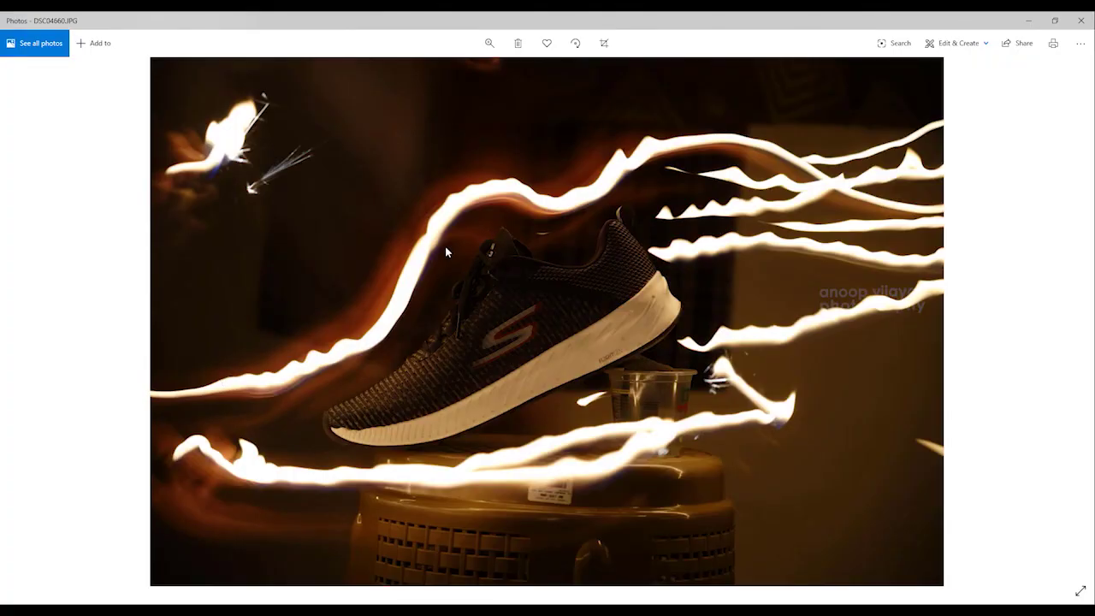
key(Right)
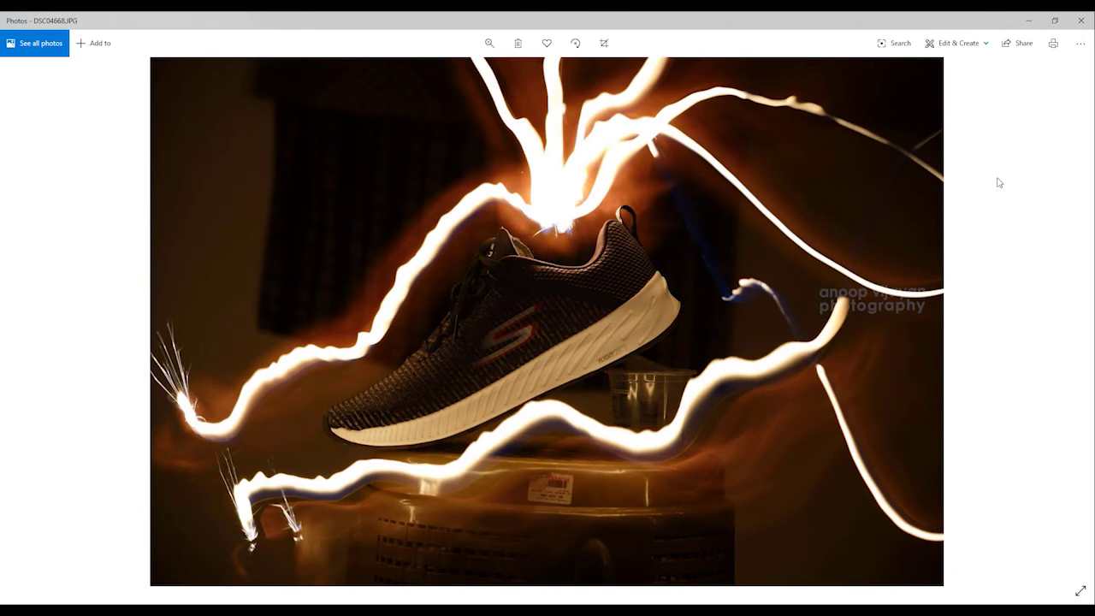
key(Right)
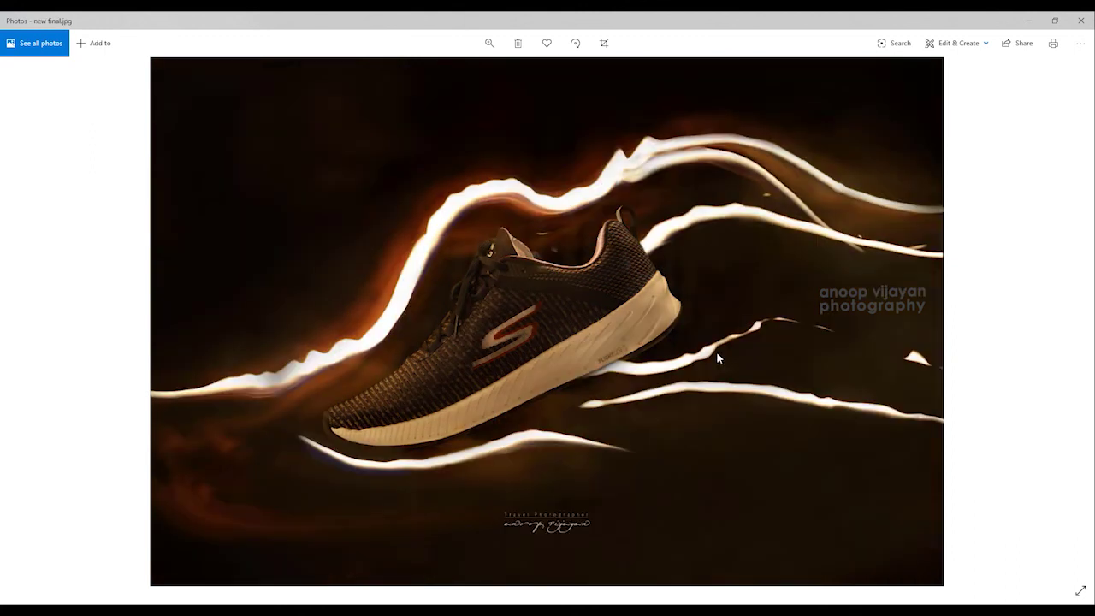
key(Right)
key(Right)
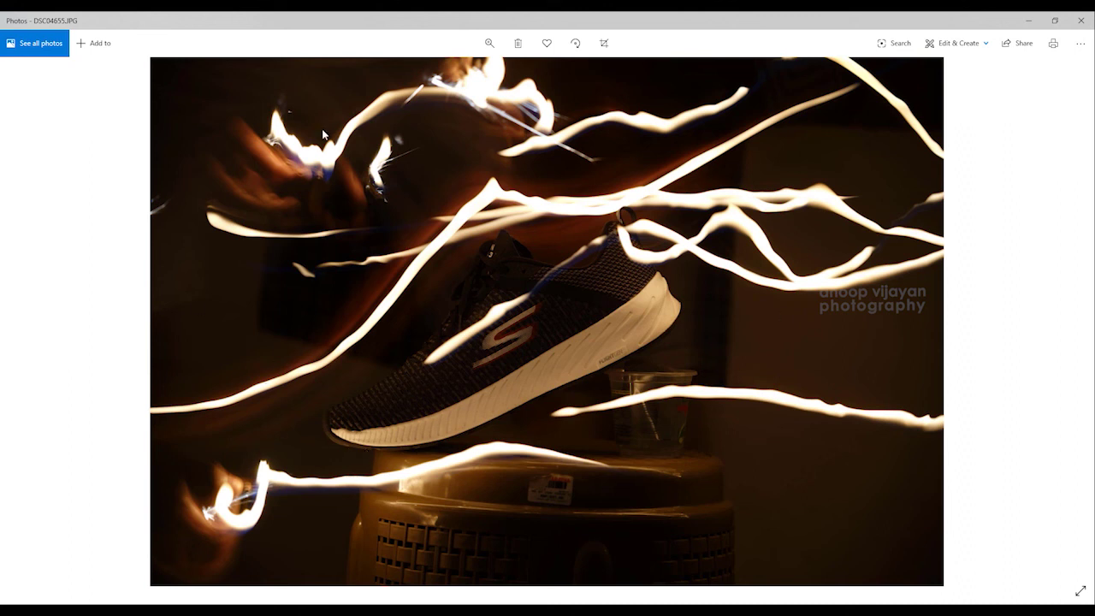
key(Right)
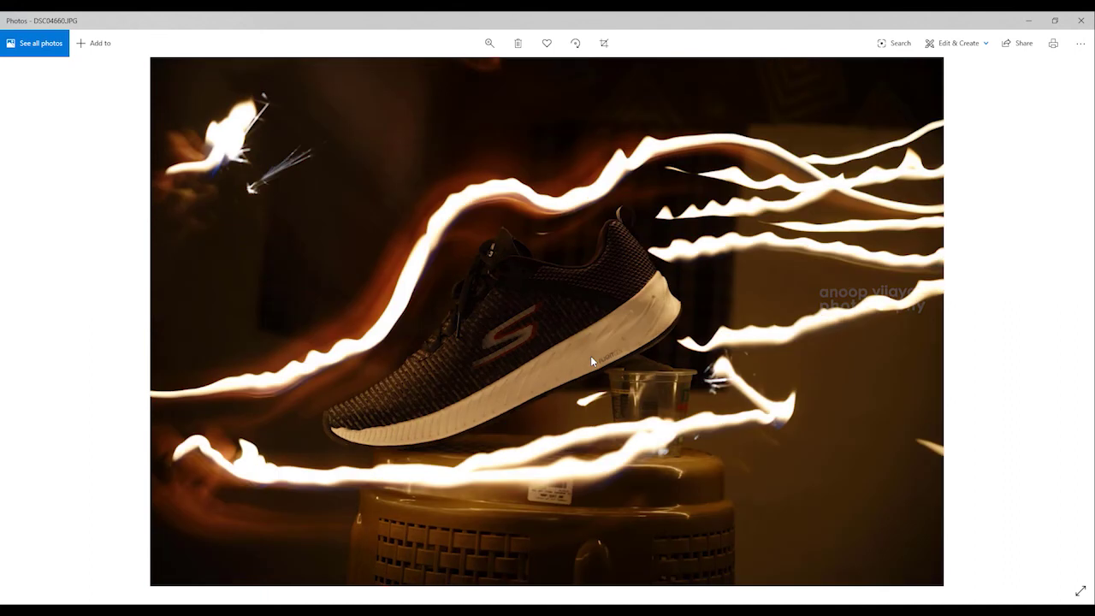
key(Right)
key(Right)
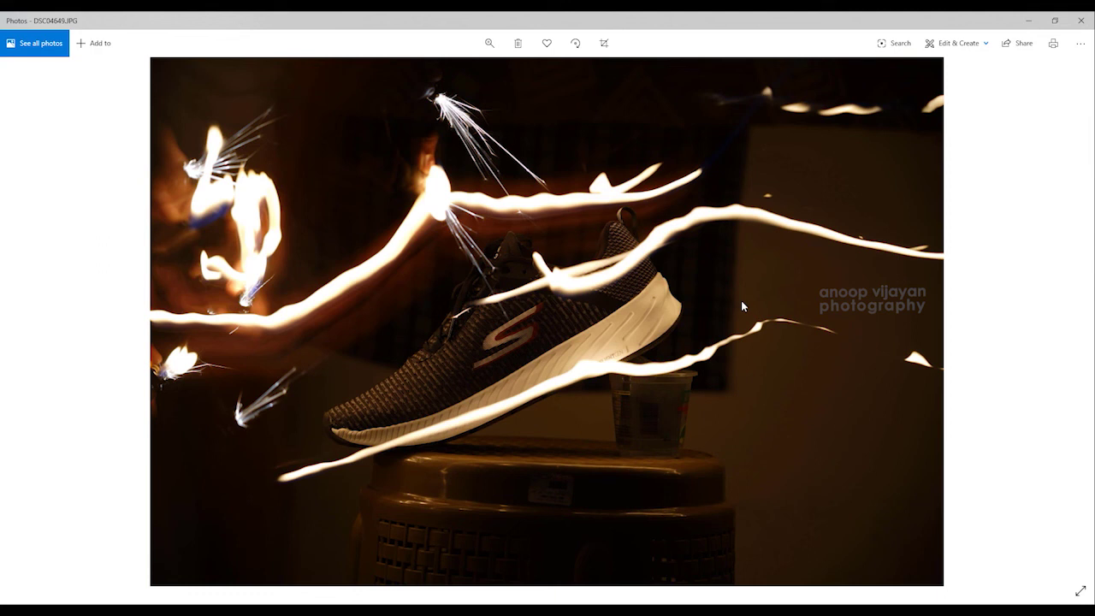
click(1030, 22)
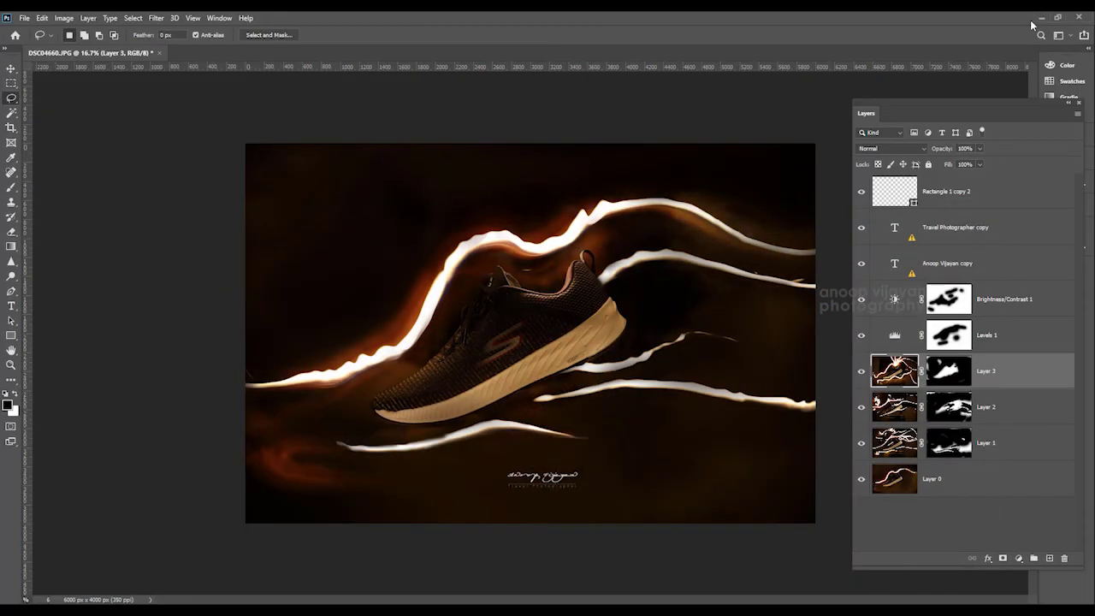
Hide every layer above Layer 0 and show Layer 1, Layer 2 and Layer 3 one by one to review their streaks
drag(862, 445, 858, 187)
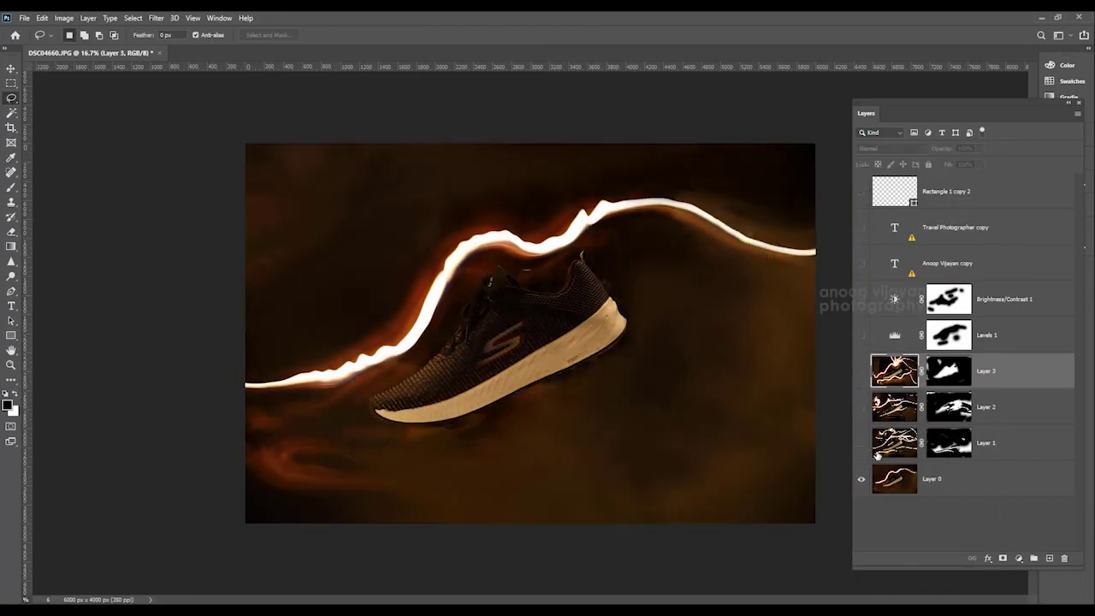
click(884, 454)
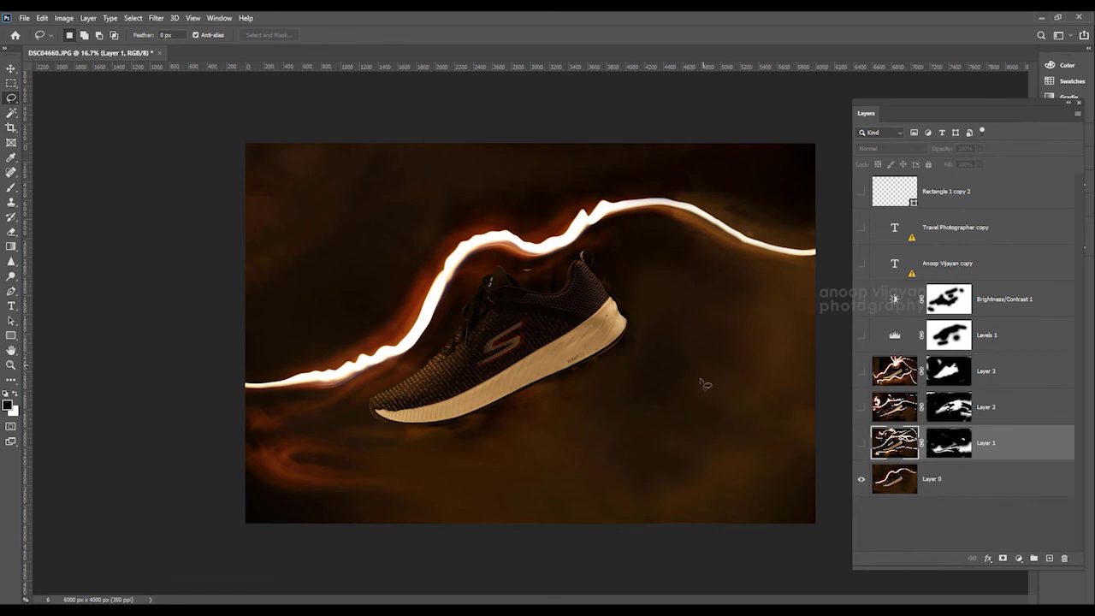
click(861, 443)
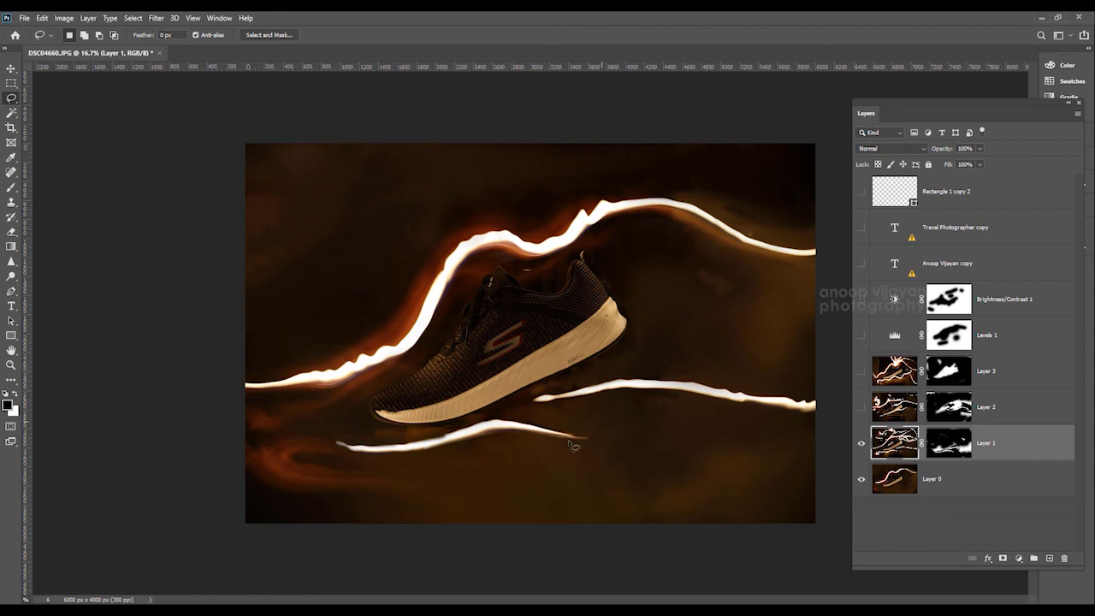
click(861, 407)
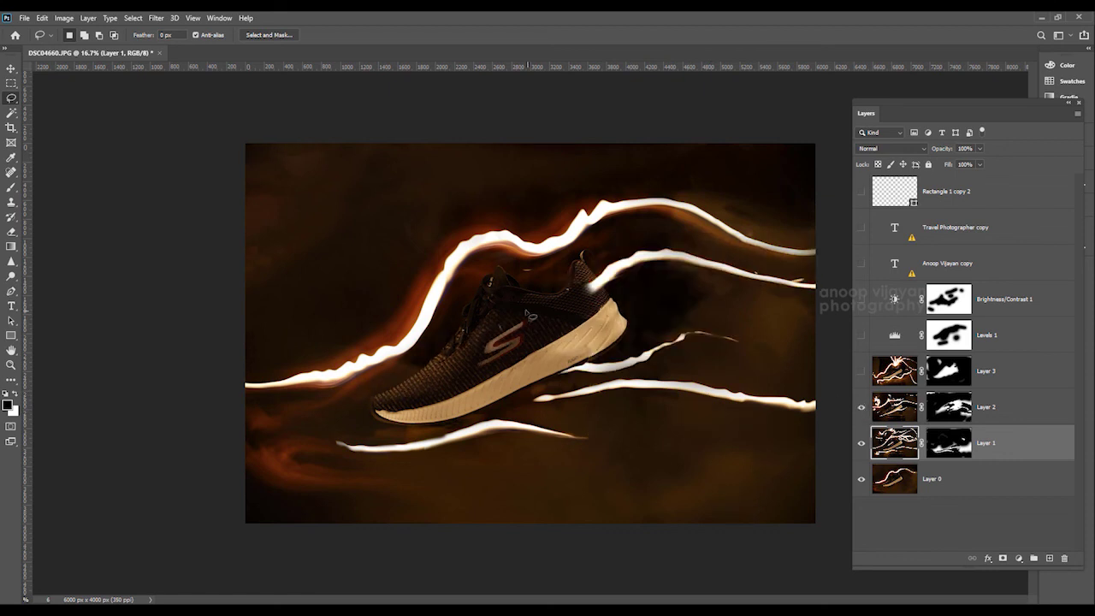
click(861, 372)
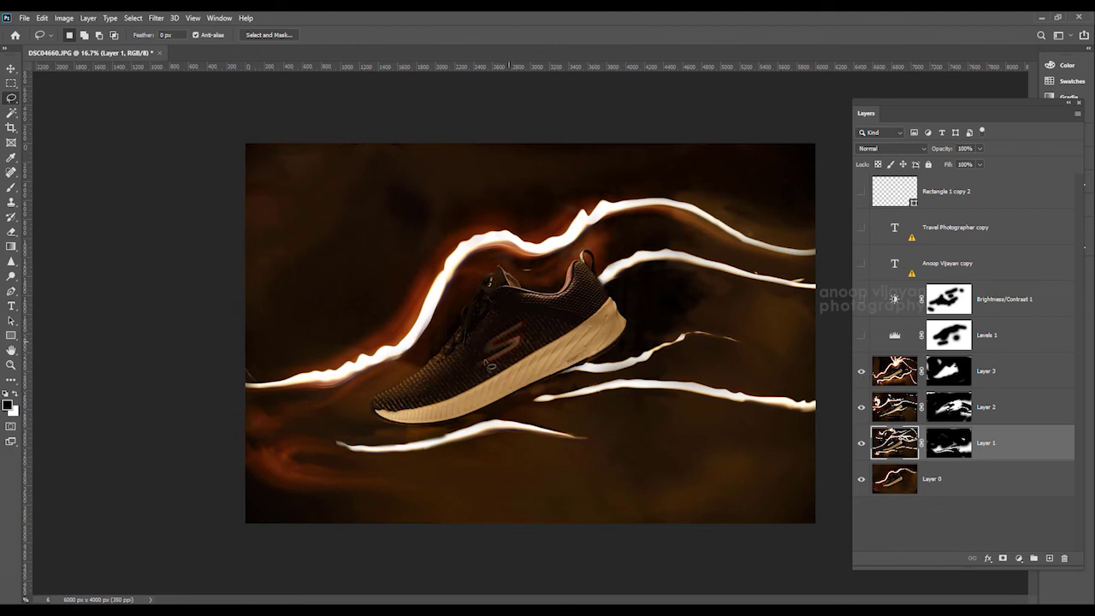
Show the Levels and Brightness/Contrast adjustments again, select each for review, and show the signature text and rectangle layers
click(861, 335)
click(862, 299)
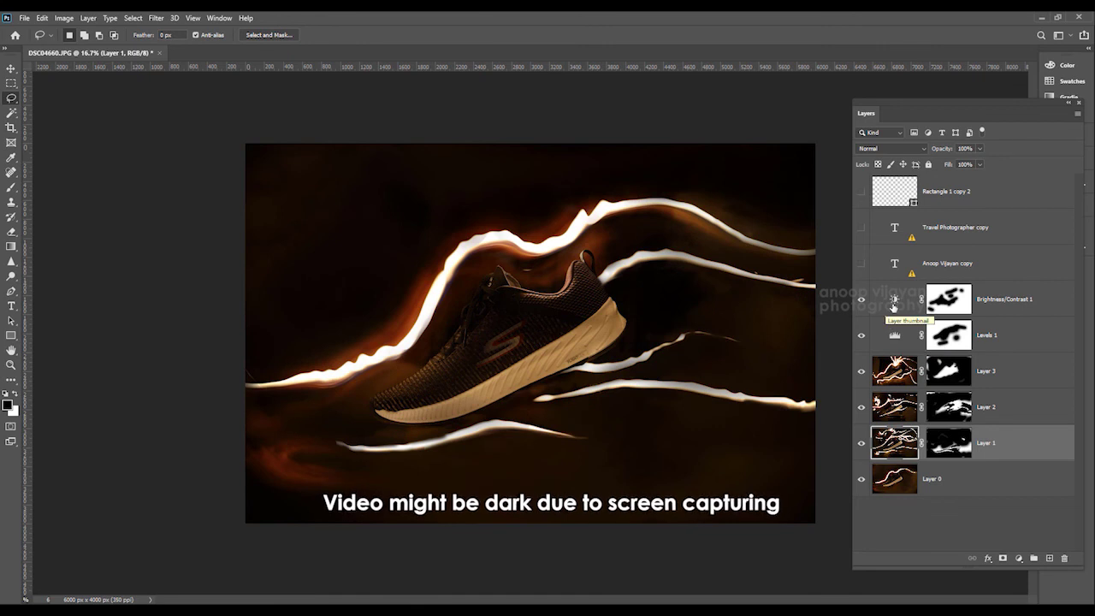
click(895, 337)
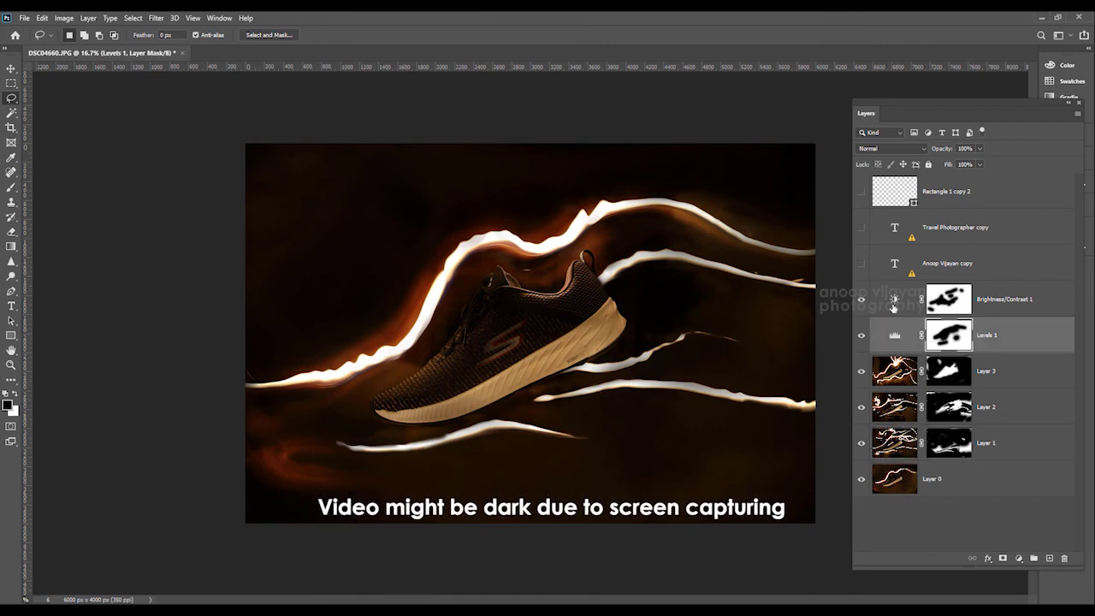
click(893, 306)
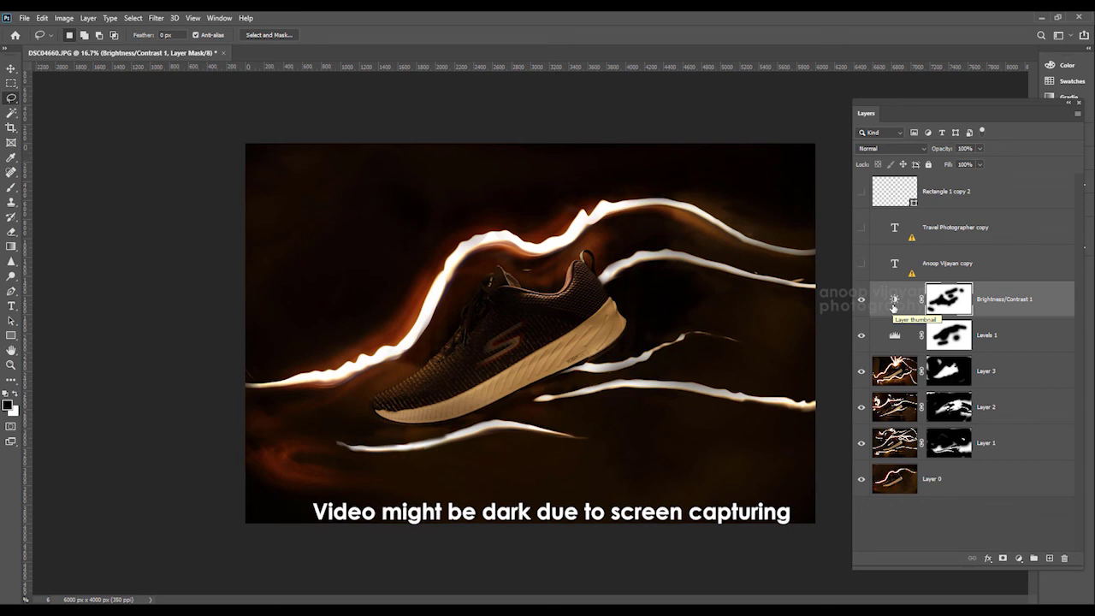
drag(862, 266, 863, 189)
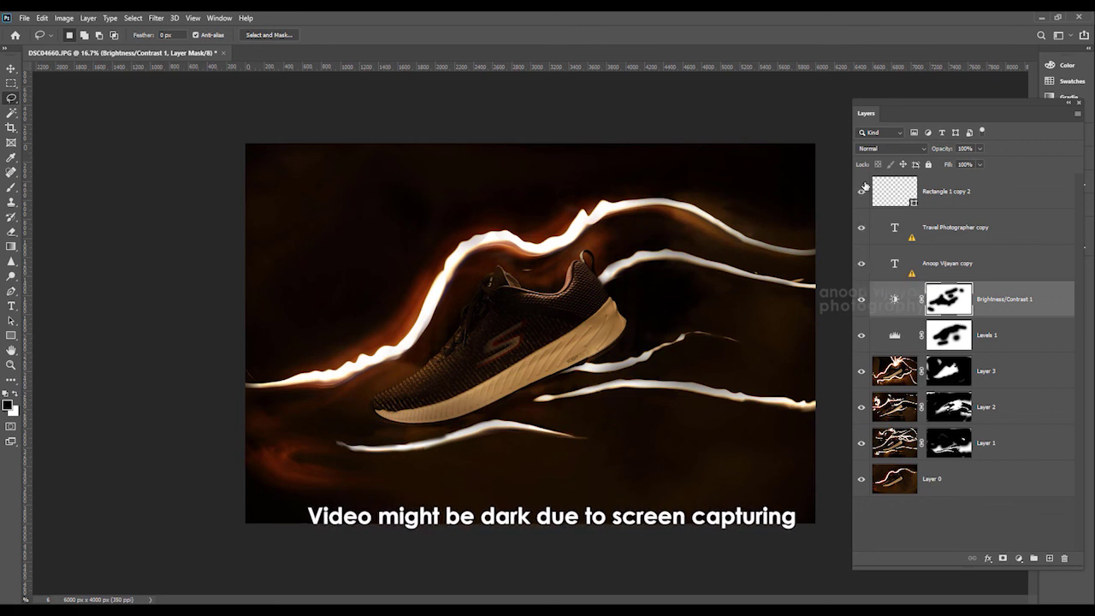